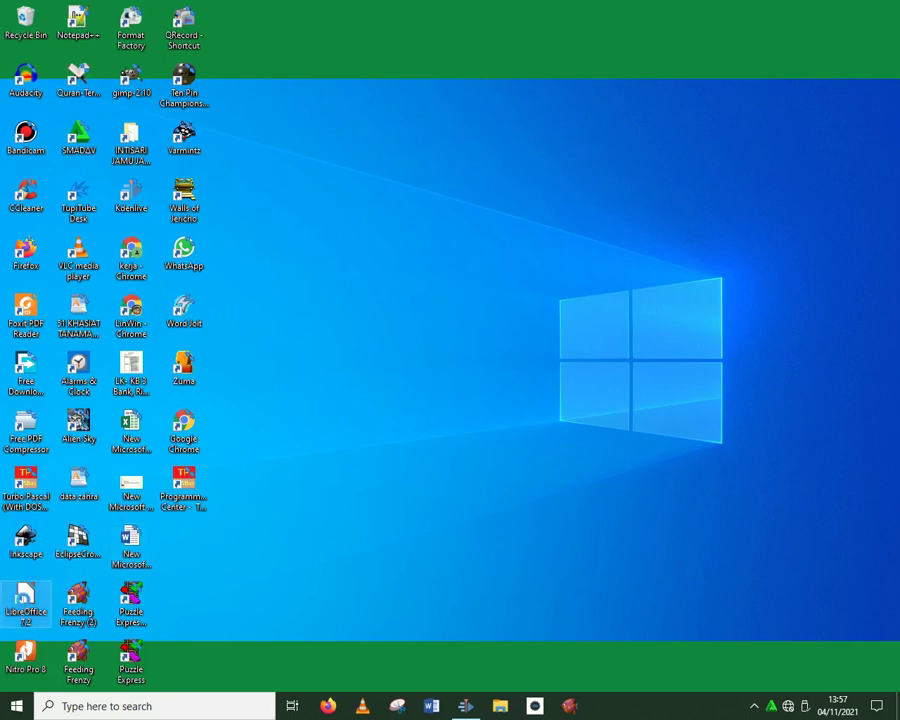
Launch LibreOffice from its desktop shortcut's context menu.
{"action": "right_click", "coordinate": [25, 600]}
{"action": "left_click", "coordinate": [103, 270]}
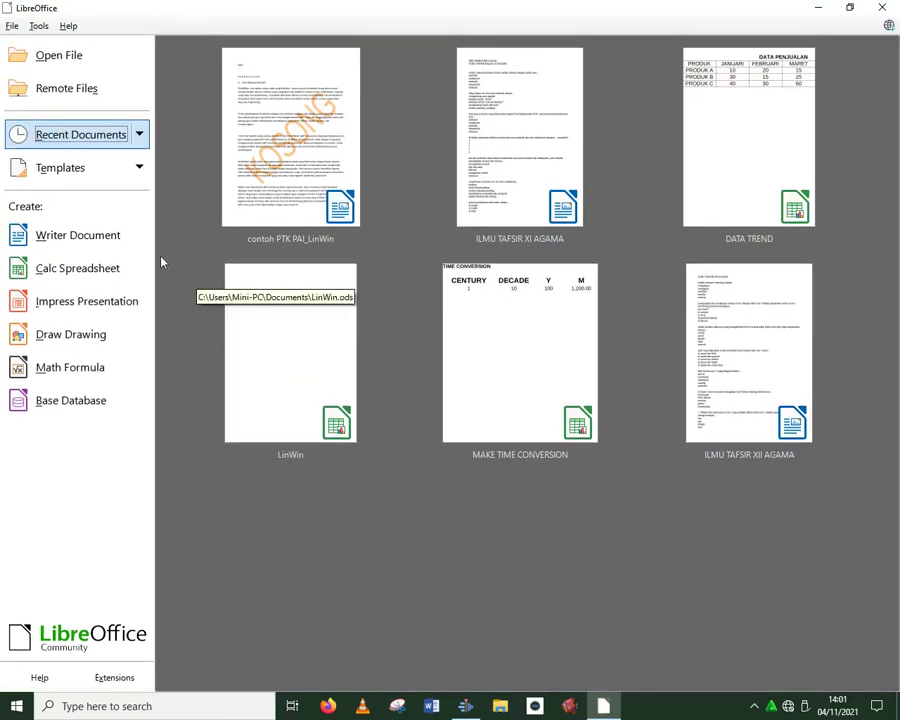
Create a new blank Calc spreadsheet from the Start Center.
{"action": "left_click", "coordinate": [99, 263]}
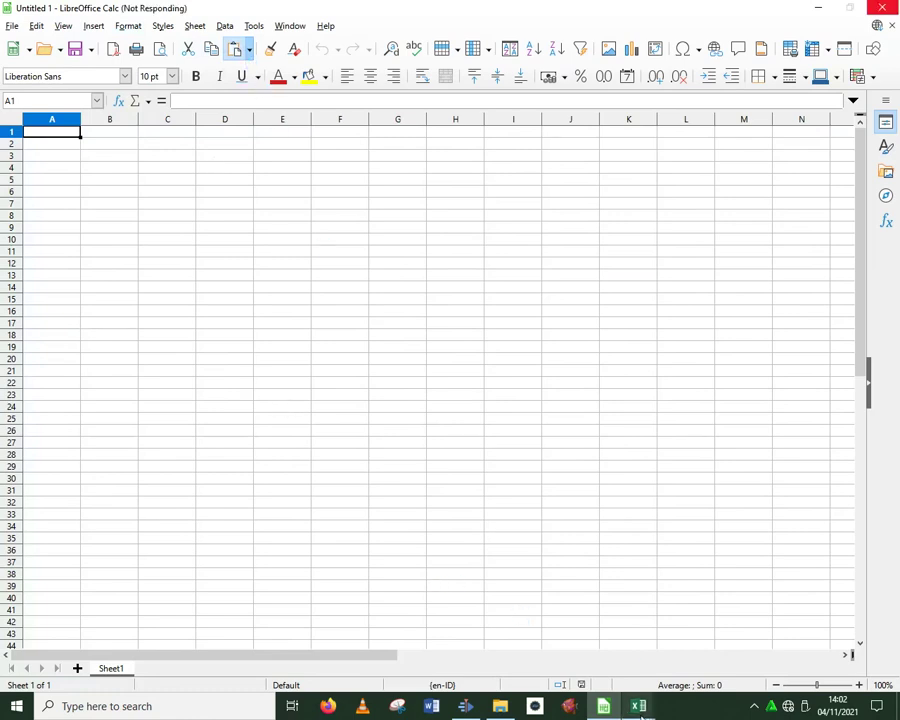
Autofit column C so the Tanggal Lahir header fits.
{"action": "left_click", "coordinate": [249, 148]}
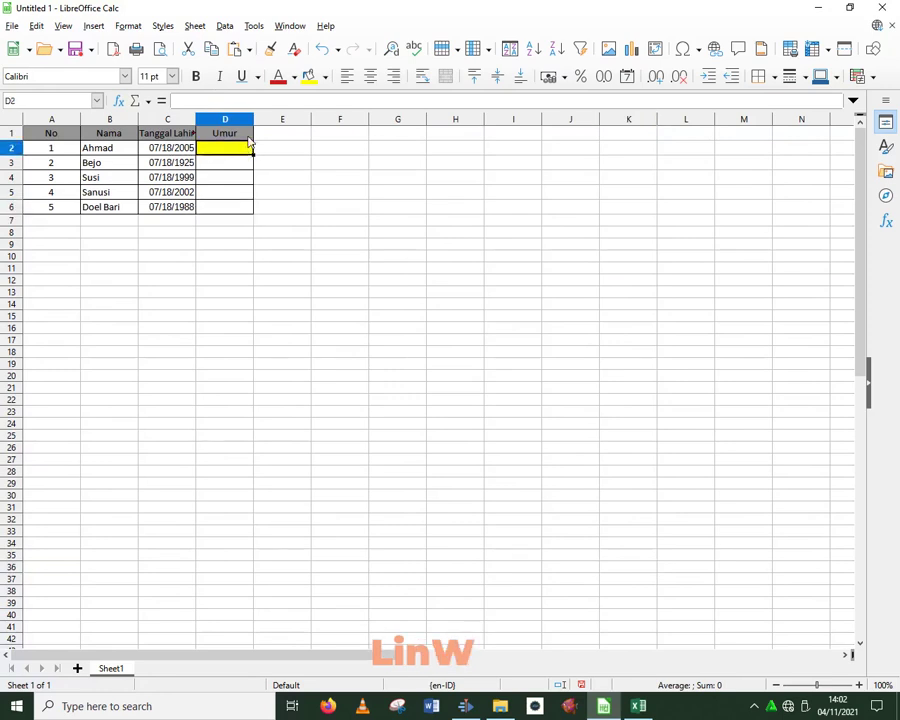
{"action": "left_click", "coordinate": [252, 134]}
{"action": "left_click", "coordinate": [268, 136]}
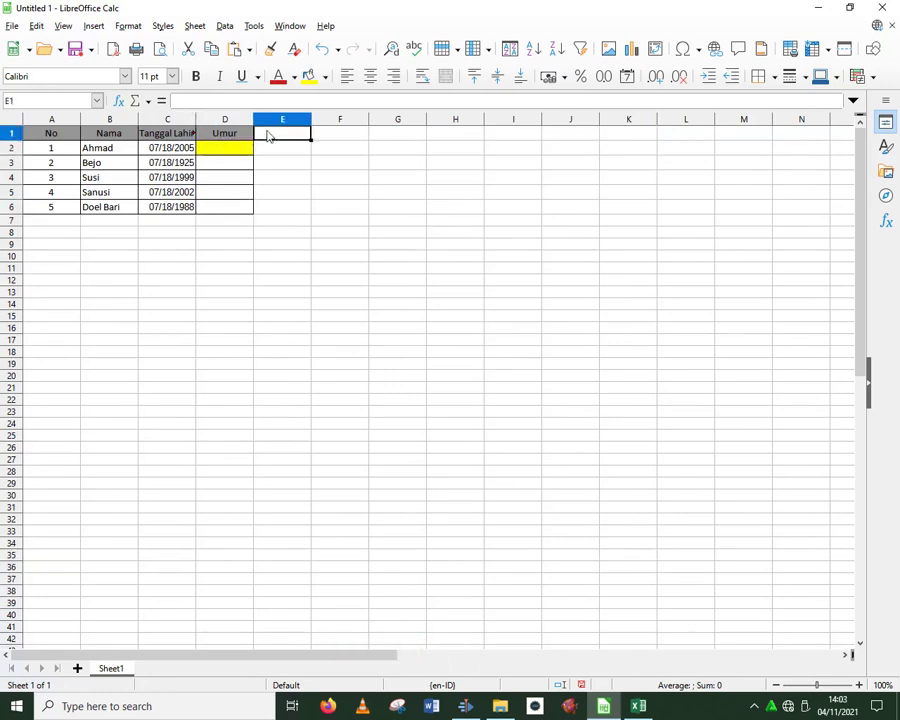
{"action": "double_click", "coordinate": [196, 117]}
{"action": "left_click", "coordinate": [176, 148]}
{"action": "left_click", "coordinate": [176, 162]}
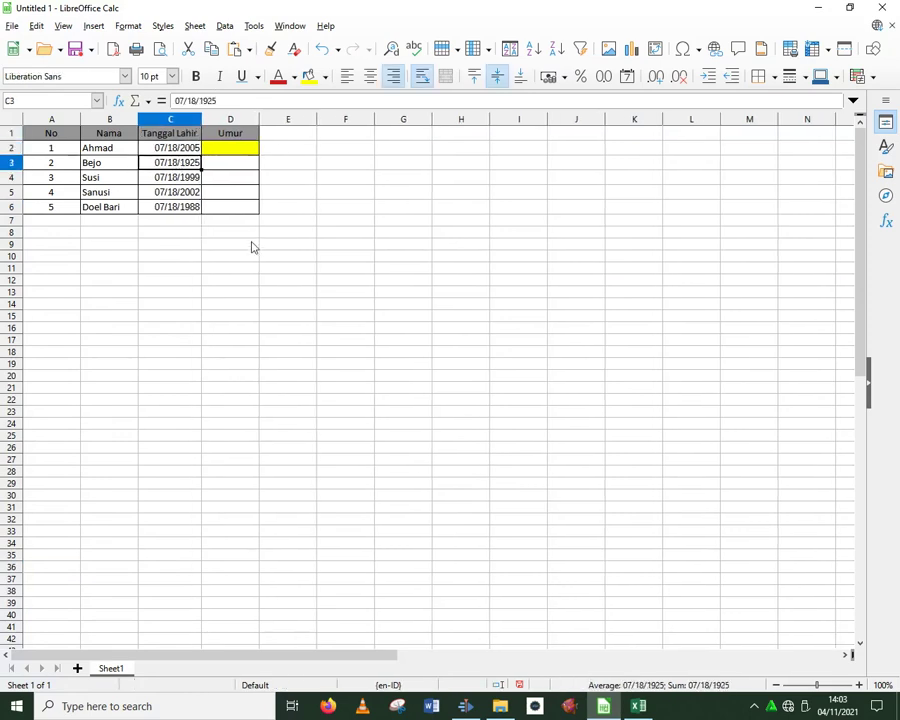
Narrow the No column A to about 0.46 inches.
{"action": "scroll", "coordinate": [252, 247], "scroll_direction": "up", "scroll_amount": 2}
{"action": "scroll", "coordinate": [252, 247], "scroll_direction": "up", "scroll_amount": 1}
{"action": "scroll", "coordinate": [250, 246], "scroll_direction": "up", "scroll_amount": 3}
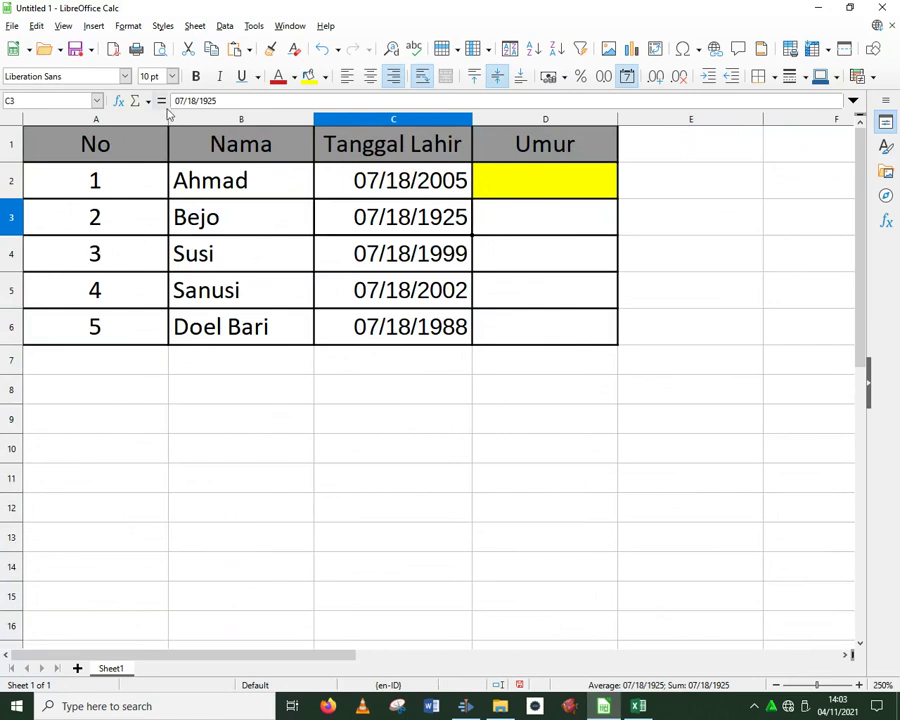
{"action": "left_click_drag", "start_coordinate": [168, 119], "coordinate": [97, 119]}
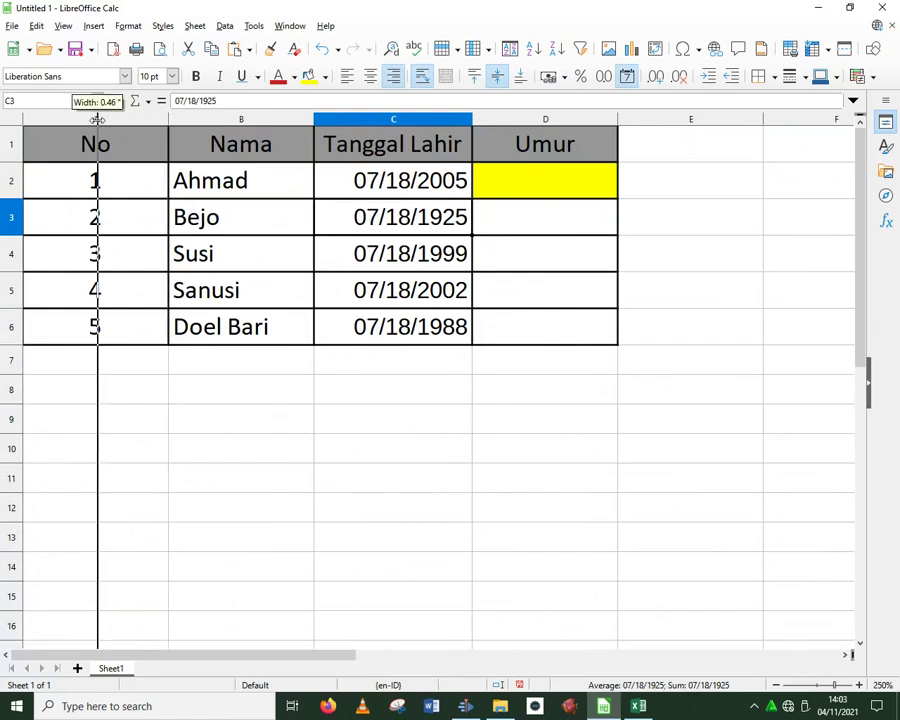
{"action": "left_click", "coordinate": [444, 180]}
{"action": "left_click", "coordinate": [566, 160]}
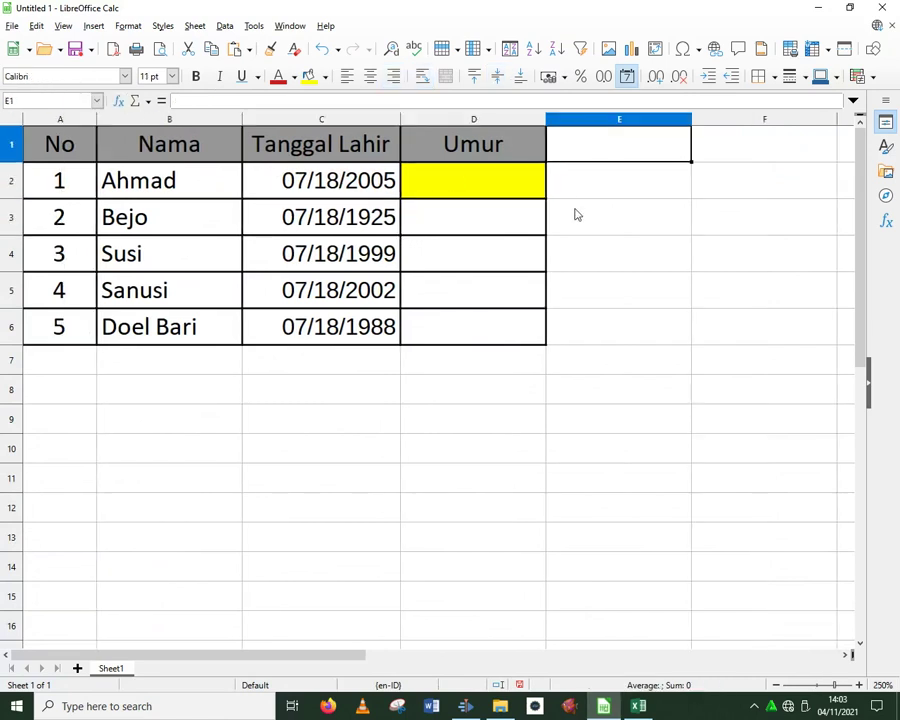
Add Bulan and Hari headers in E1:F1 and give E1:F6 all borders.
{"action": "type", "text": "Bulan"}
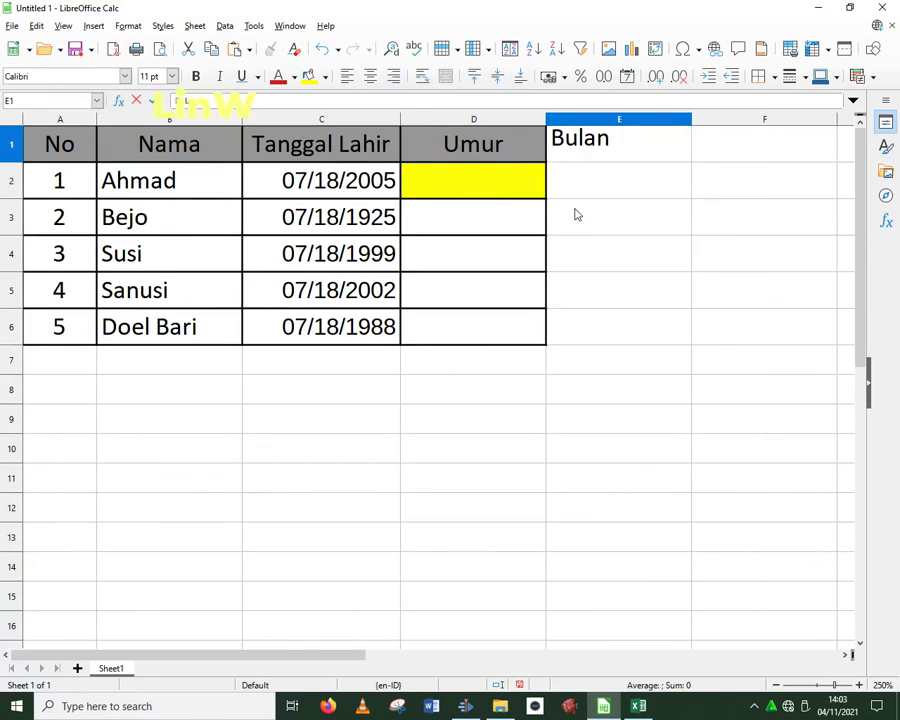
{"action": "key", "text": "Tab"}
{"action": "type", "text": "Hari"}
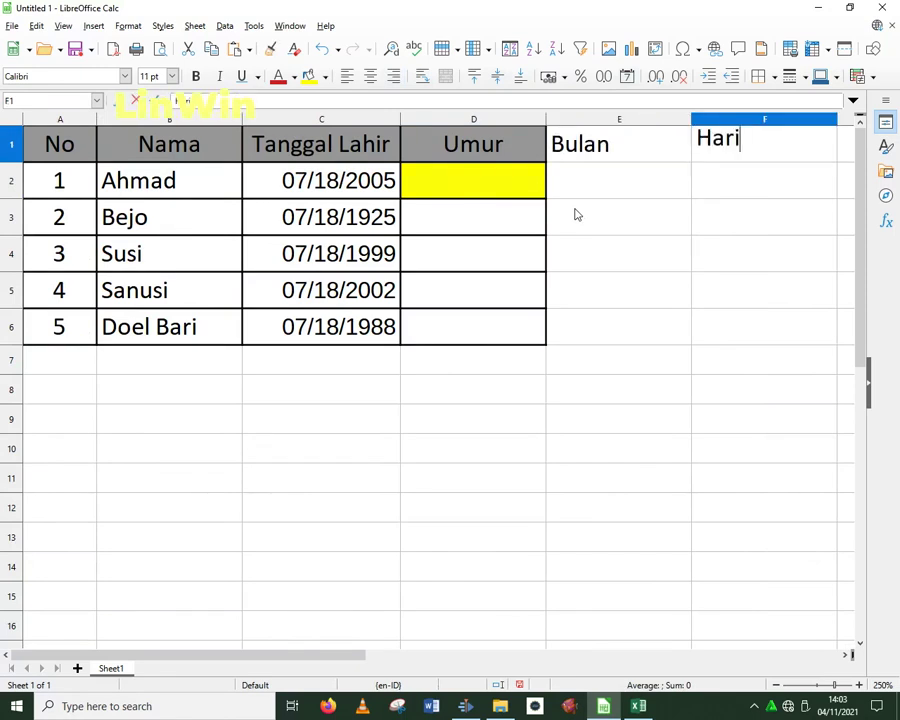
{"action": "key", "text": "Return"}
{"action": "key", "text": "Up"}
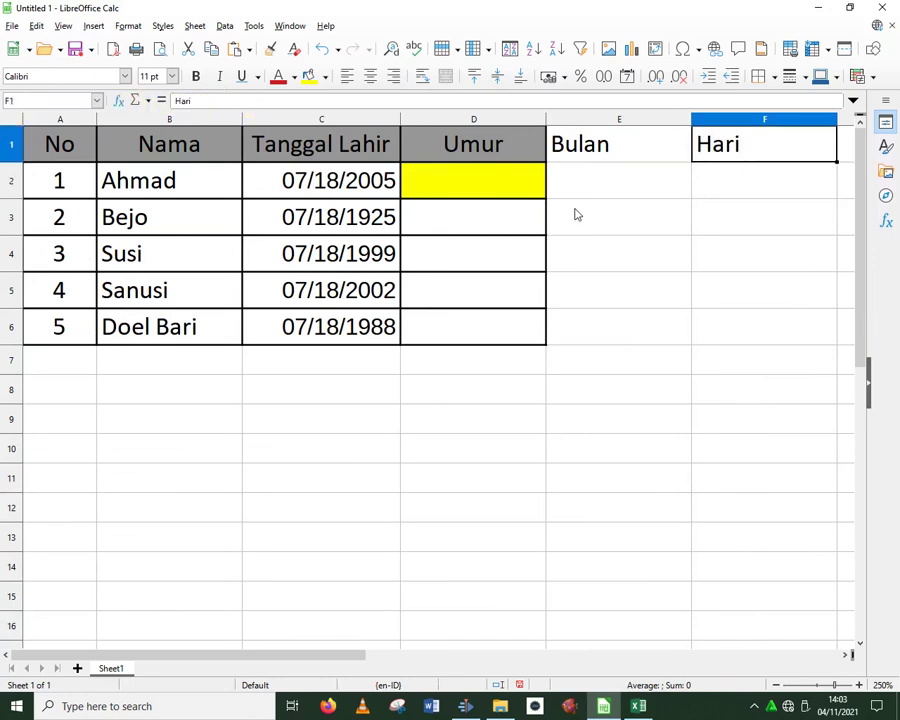
{"action": "key", "text": "shift+Left"}
{"action": "key", "text": "shift+Down"}
{"action": "key", "text": "shift+Down"}
{"action": "key", "text": "shift+Down"}
{"action": "key", "text": "shift+Down"}
{"action": "key", "text": "shift+Down"}
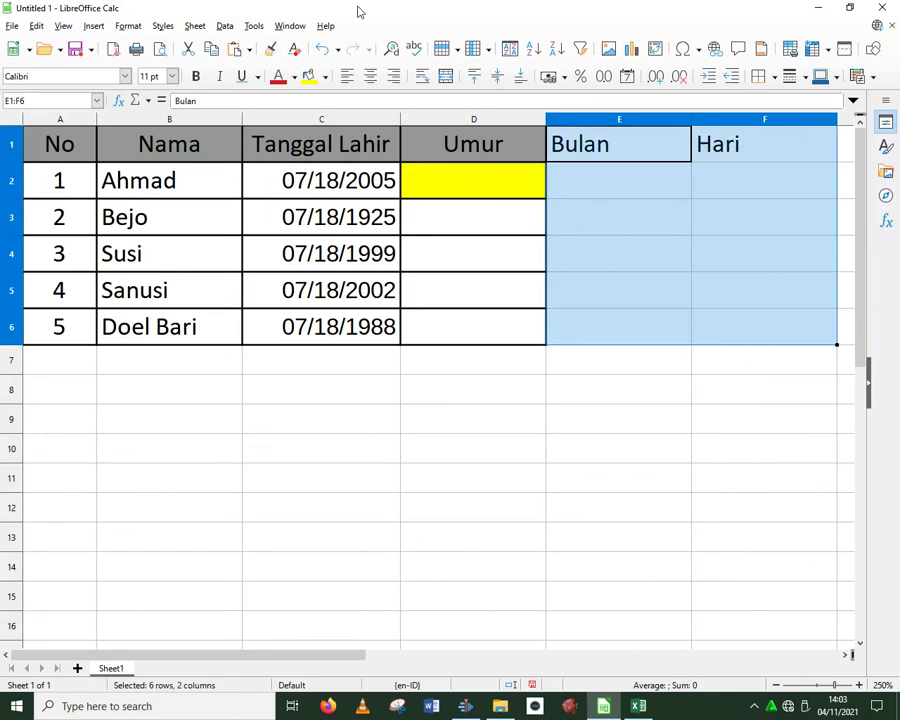
{"action": "left_click", "coordinate": [773, 76]}
{"action": "left_click", "coordinate": [816, 155]}
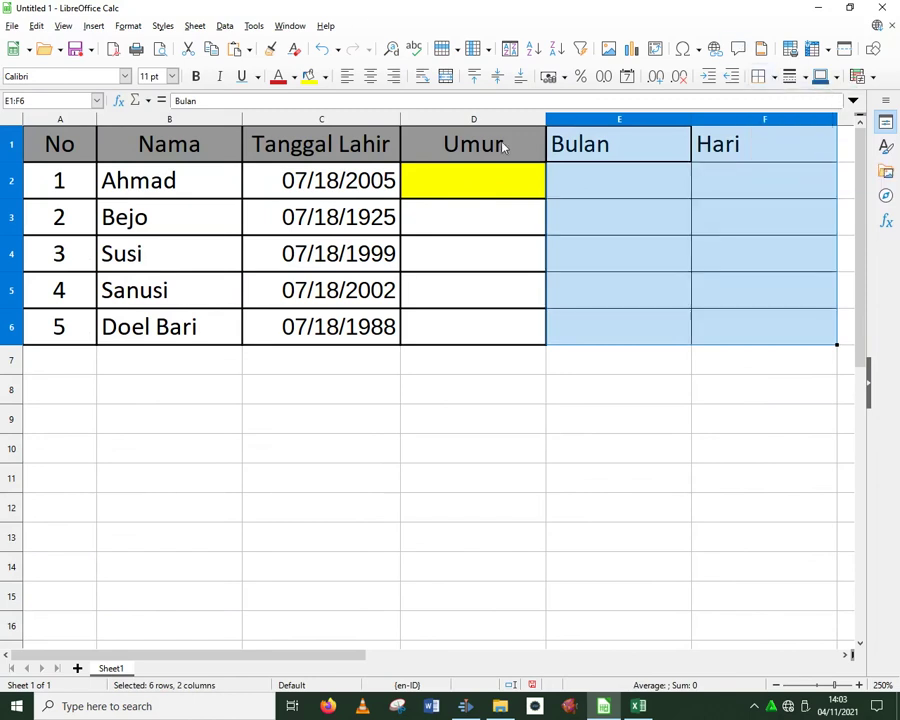
Clone the Umur header format onto E1:F1 and a plain Umur cell's format onto E2:F6.
{"action": "left_click", "coordinate": [498, 144]}
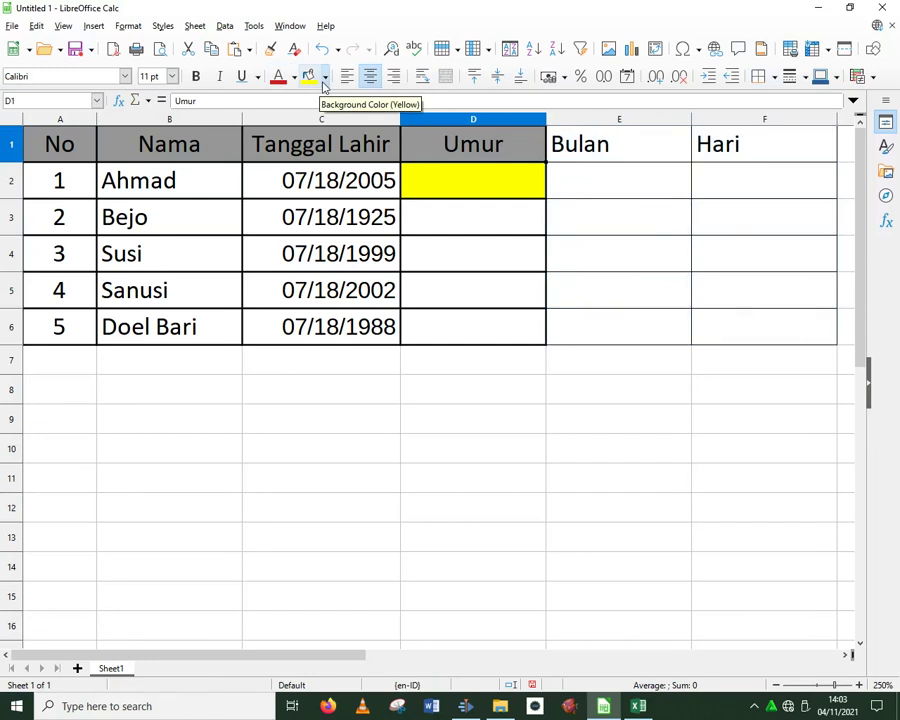
{"action": "left_click", "coordinate": [272, 51]}
{"action": "left_click_drag", "start_coordinate": [566, 154], "coordinate": [700, 146]}
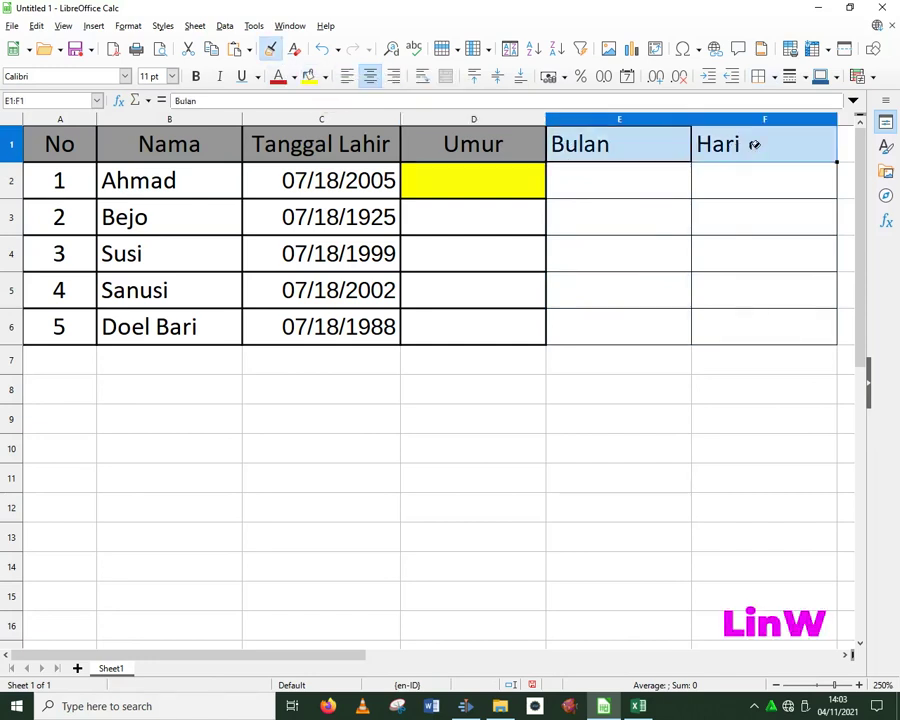
{"action": "left_click", "coordinate": [596, 185]}
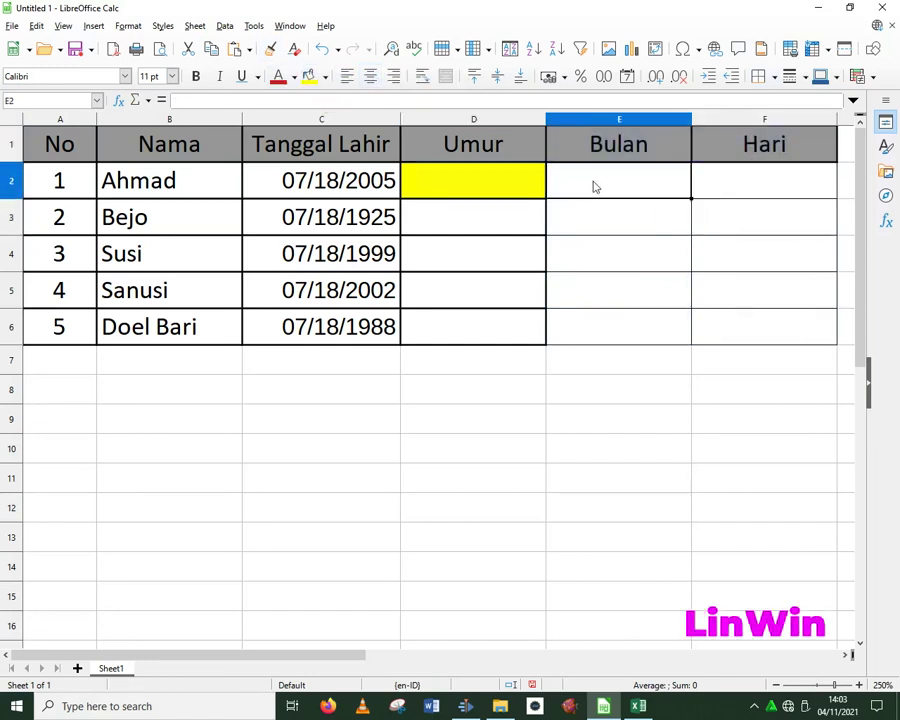
{"action": "left_click", "coordinate": [494, 264]}
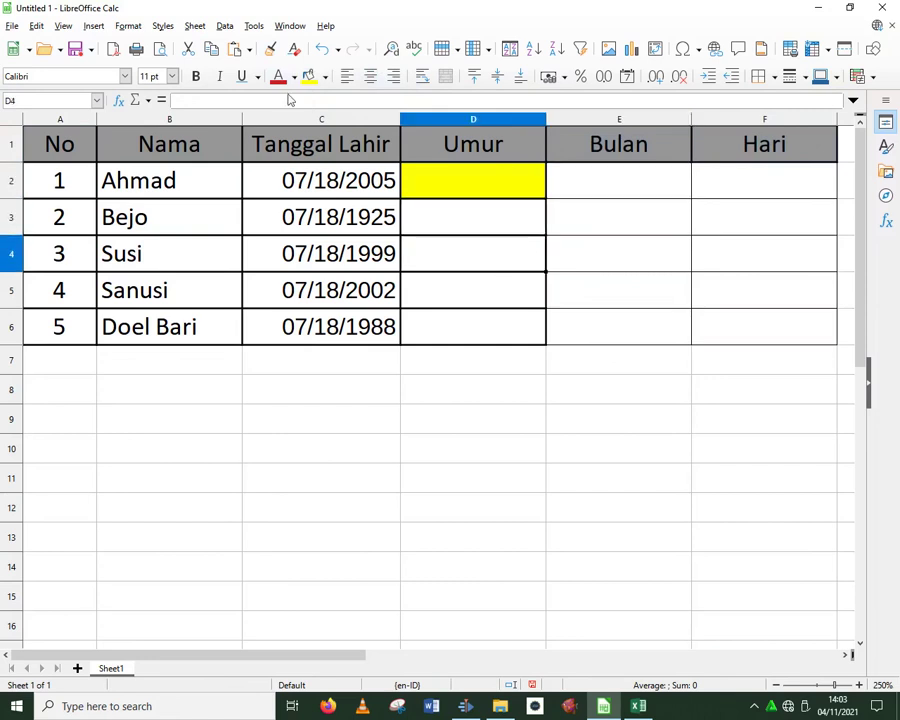
{"action": "left_click", "coordinate": [270, 49]}
{"action": "mouse_move", "coordinate": [616, 175]}
{"action": "left_mouse_down"}
{"action": "mouse_move", "coordinate": [745, 272]}
{"action": "mouse_move", "coordinate": [749, 322]}
{"action": "left_mouse_up"}
{"action": "left_click", "coordinate": [717, 395]}
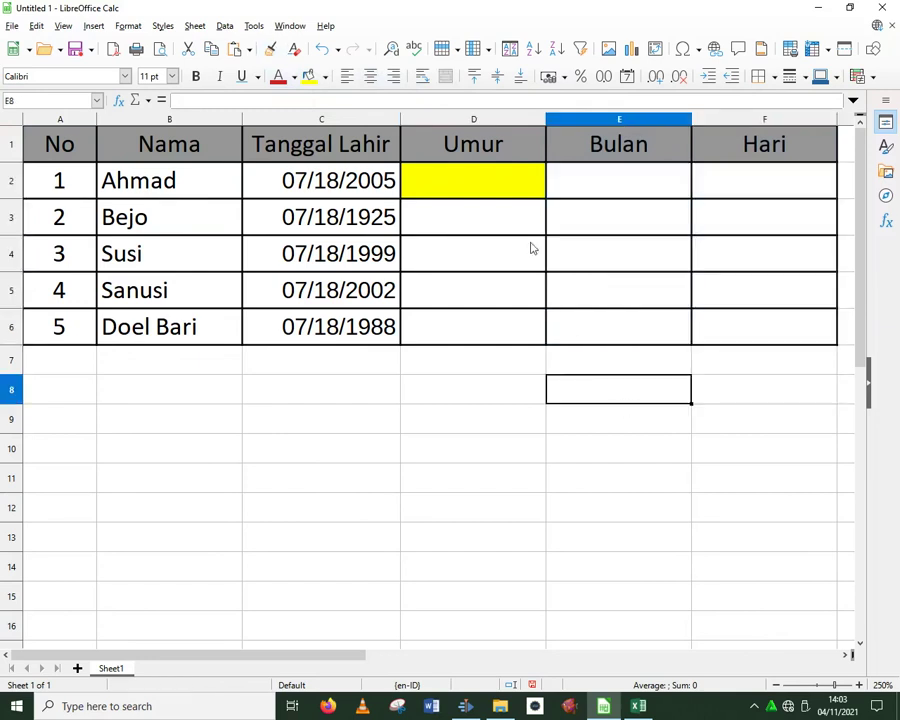
{"action": "left_click", "coordinate": [492, 184]}
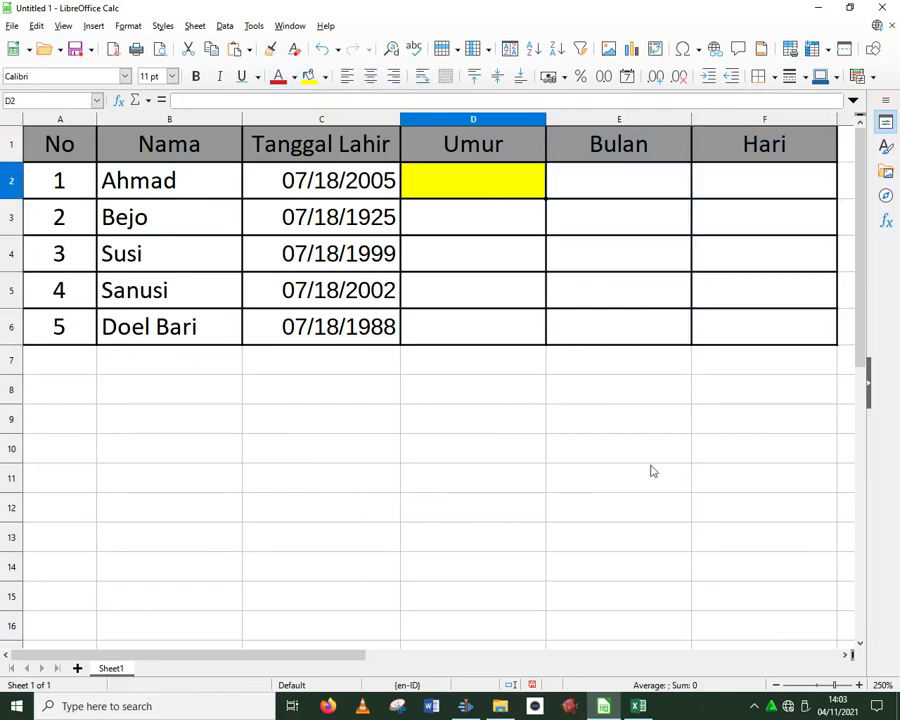
Enter =DATEDIF(C2;NOW();"Y") in D2, showing an age of 16.
{"action": "type", "text": "=DATEDIF"}
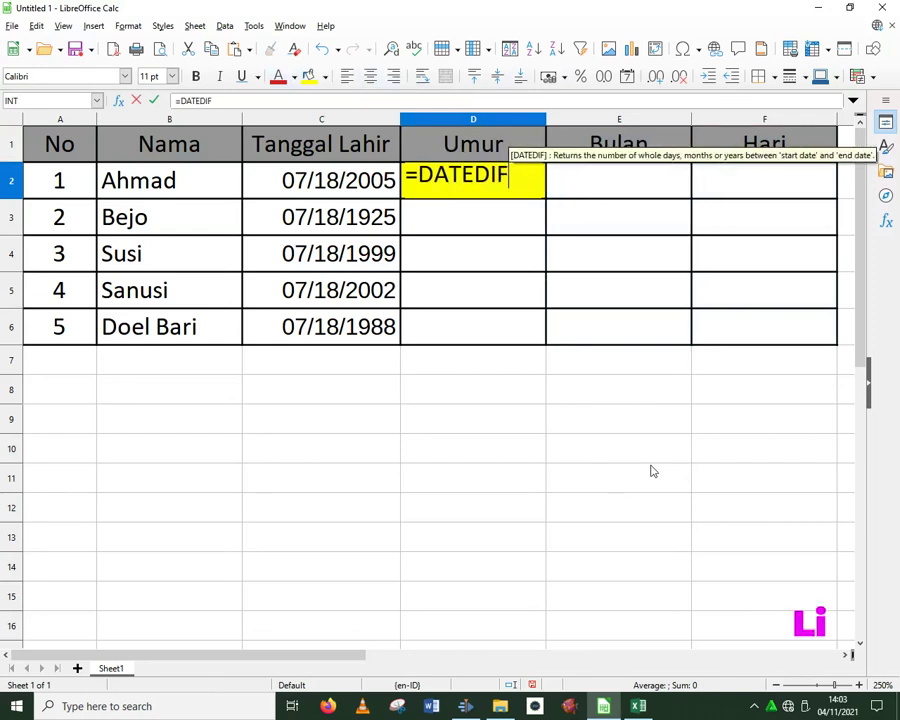
{"action": "type", "text": "("}
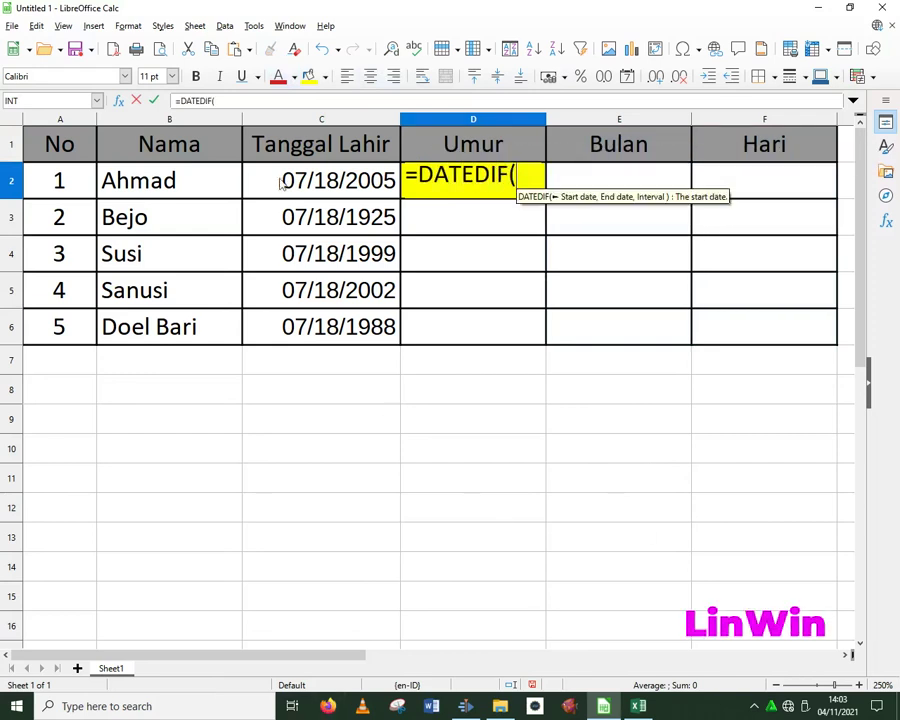
{"action": "left_click", "coordinate": [381, 186]}
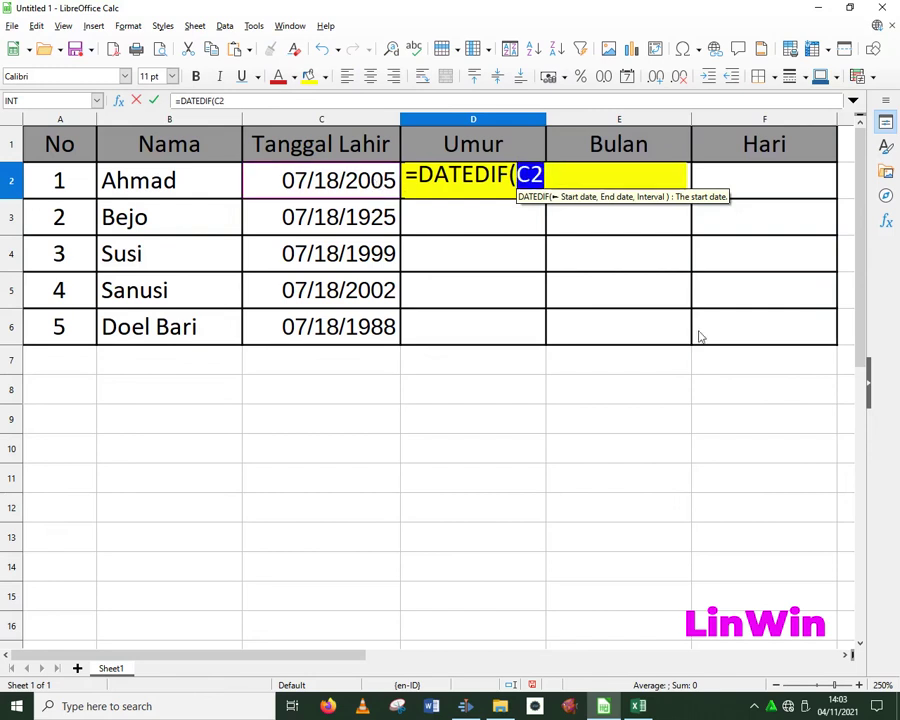
{"action": "type", "text": ";"}
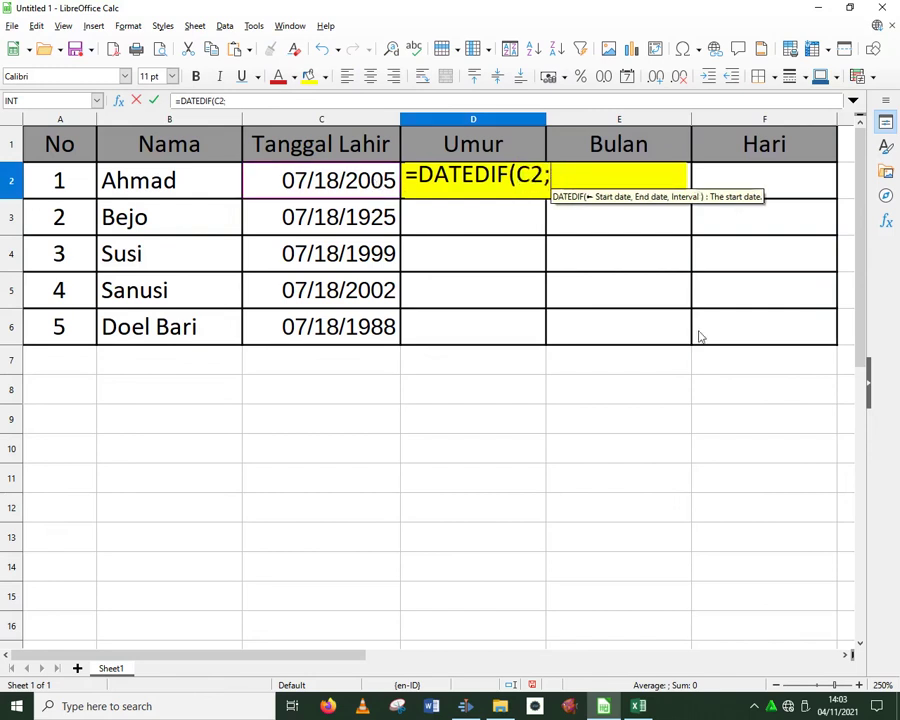
{"action": "type", "text": "NOW"}
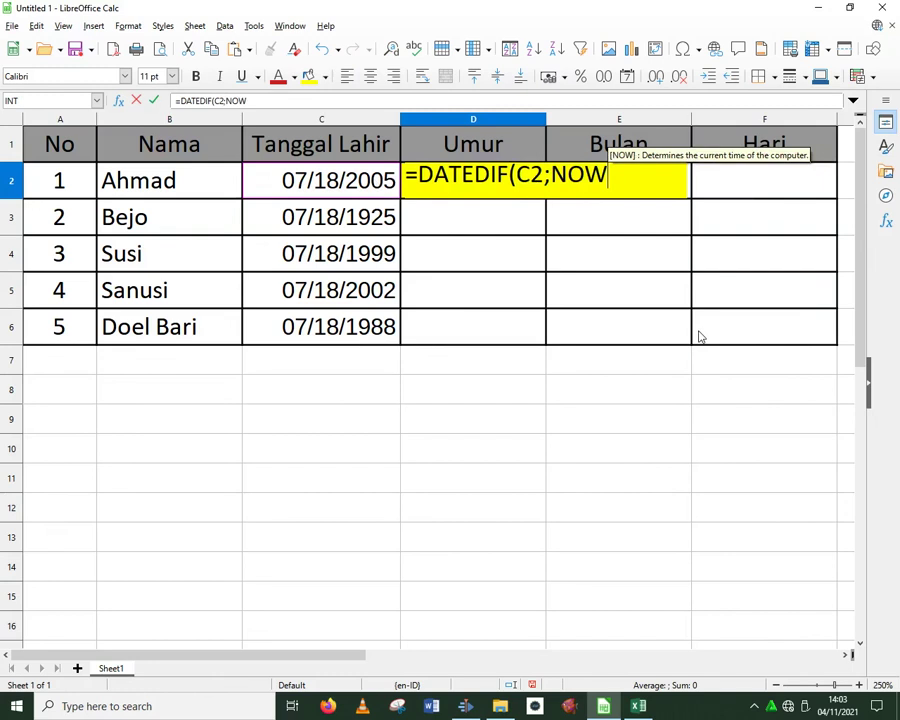
{"action": "type", "text": "()"}
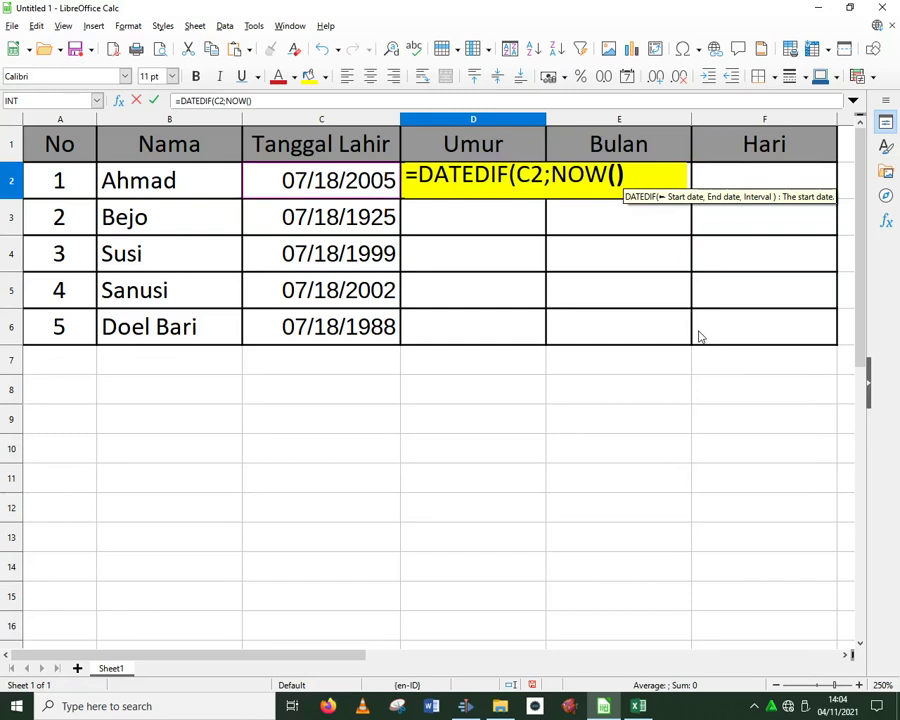
{"action": "type", "text": ",\"Y\""}
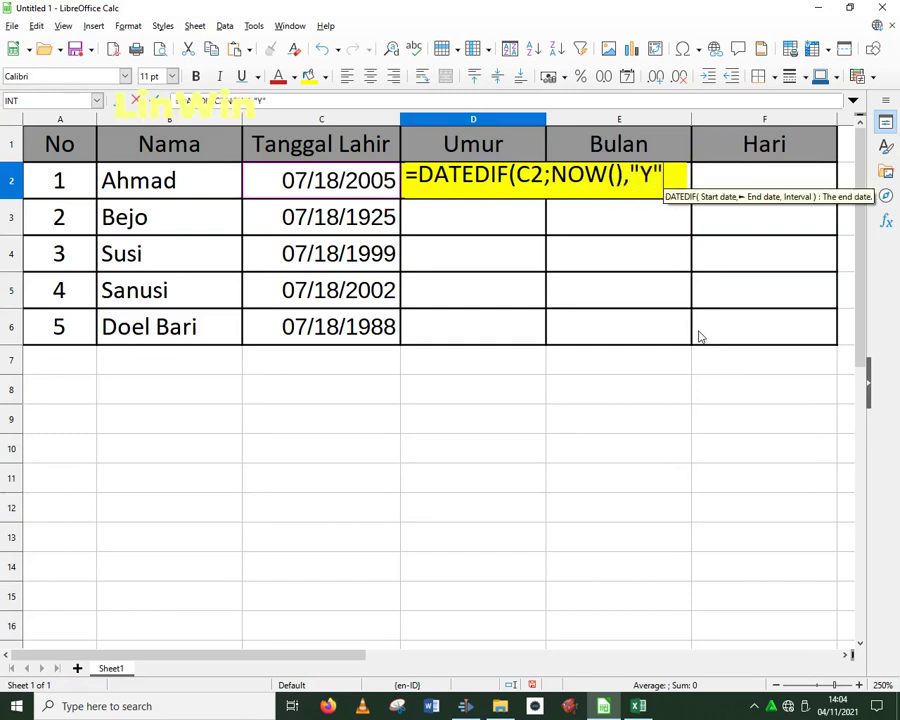
{"action": "type", "text": ")"}
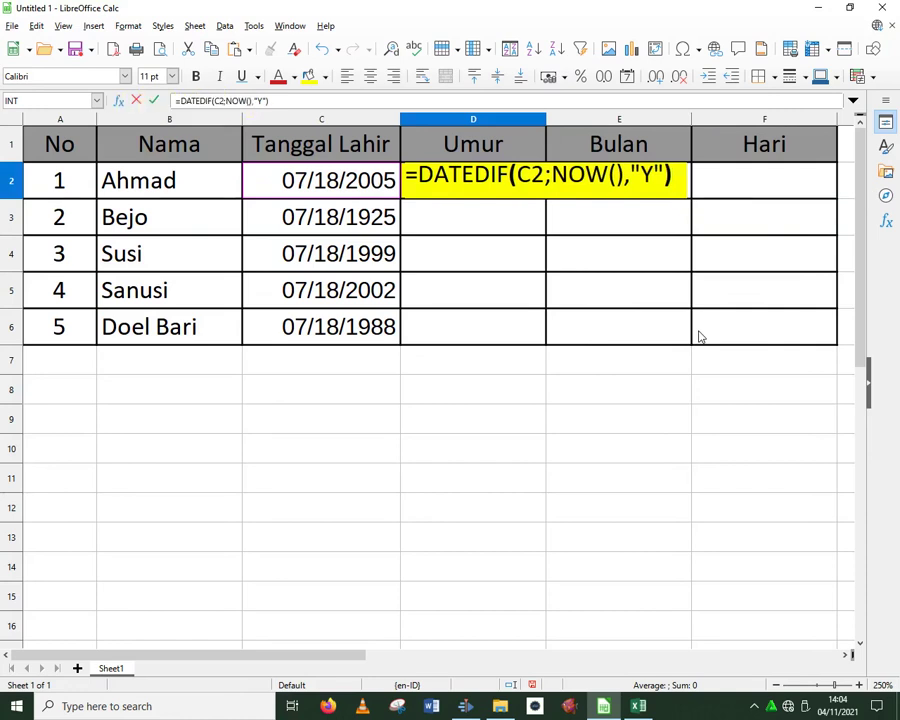
{"action": "key", "text": "Return"}
{"action": "key", "text": "Right"}
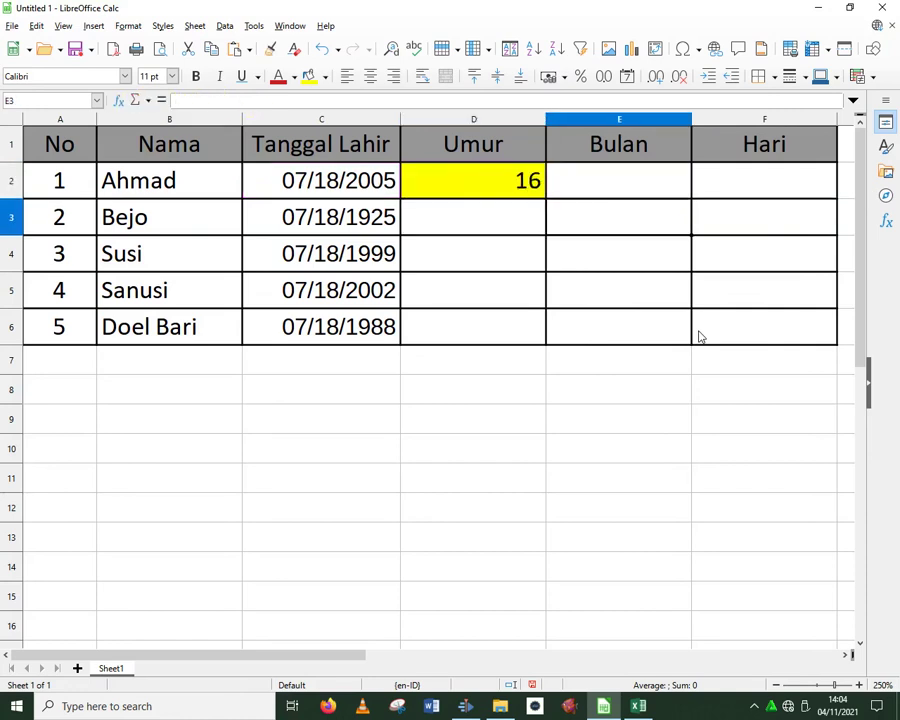
{"action": "key", "text": "Down"}
{"action": "key", "text": "Right"}
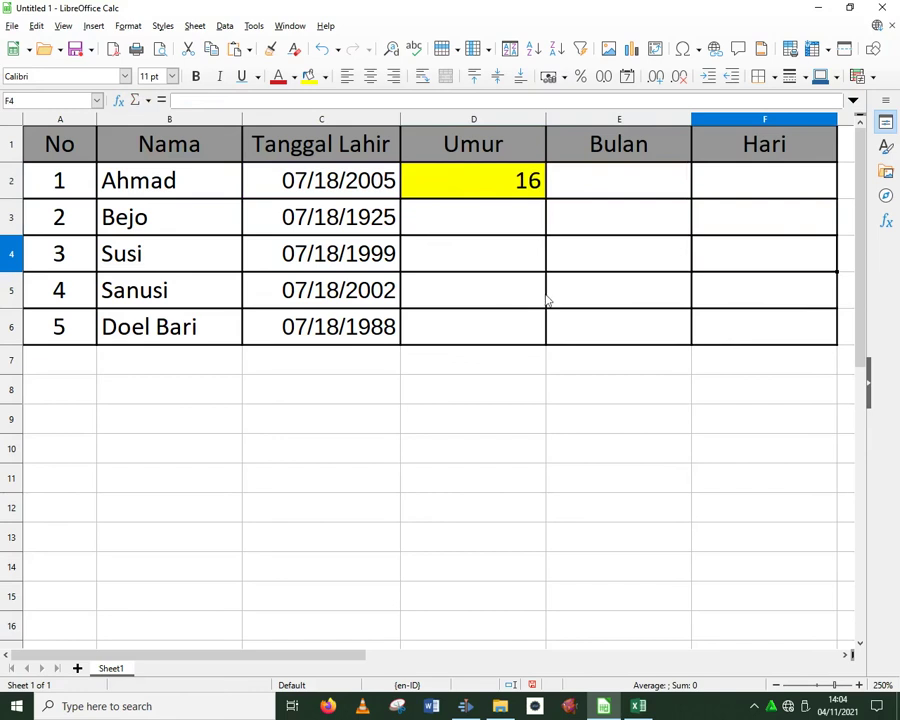
Enter =DATEDIF(C3,NOW(),"YM") in E3, giving 3 leftover months.
{"action": "left_click", "coordinate": [603, 225]}
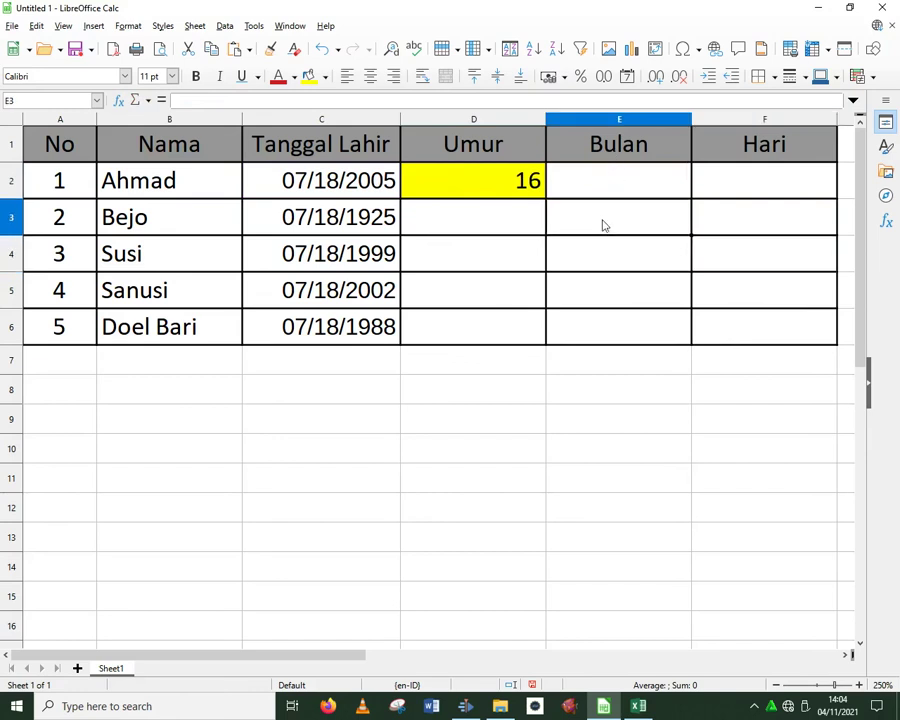
{"action": "type", "text": "="}
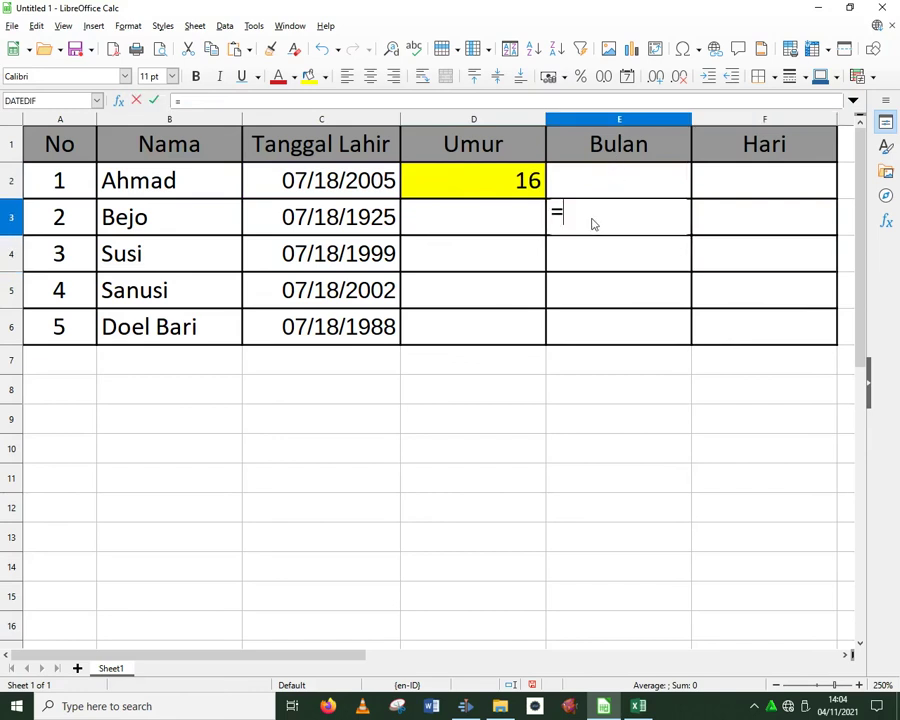
{"action": "type", "text": "DATEDIF"}
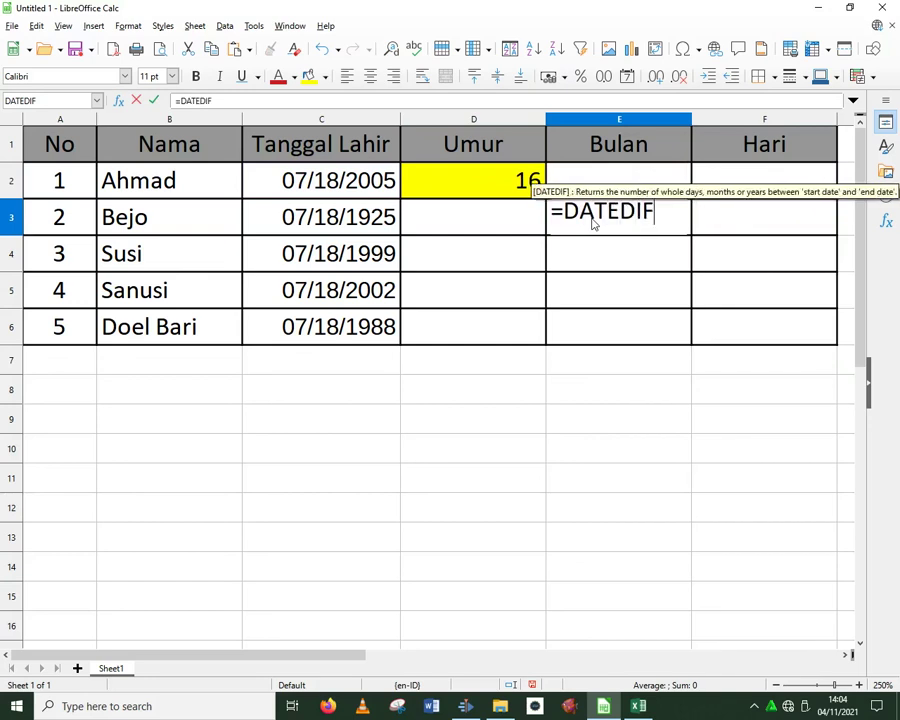
{"action": "type", "text": "("}
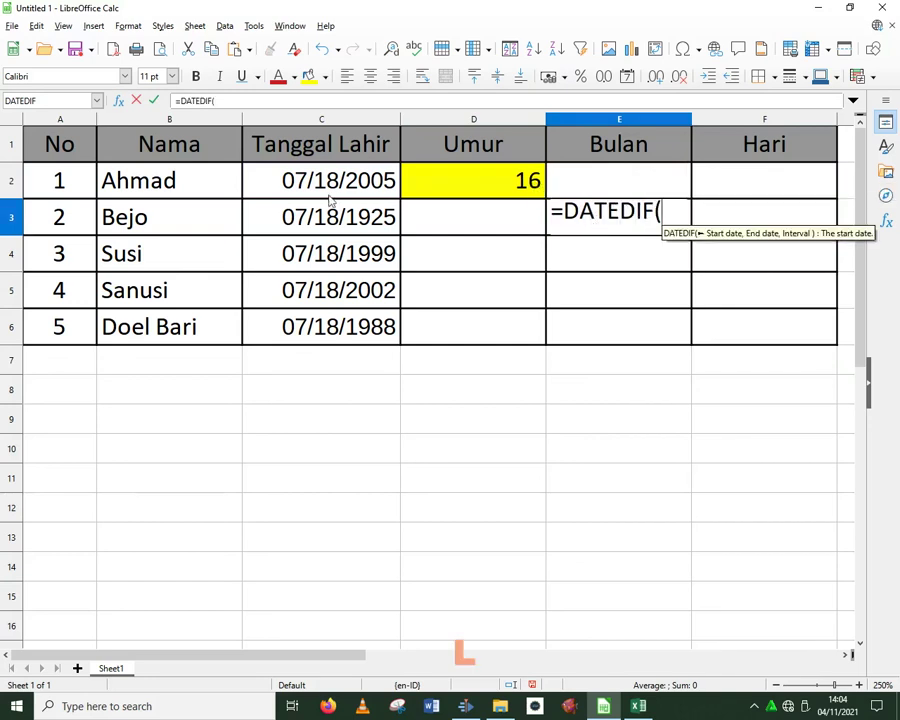
{"action": "left_click", "coordinate": [329, 219]}
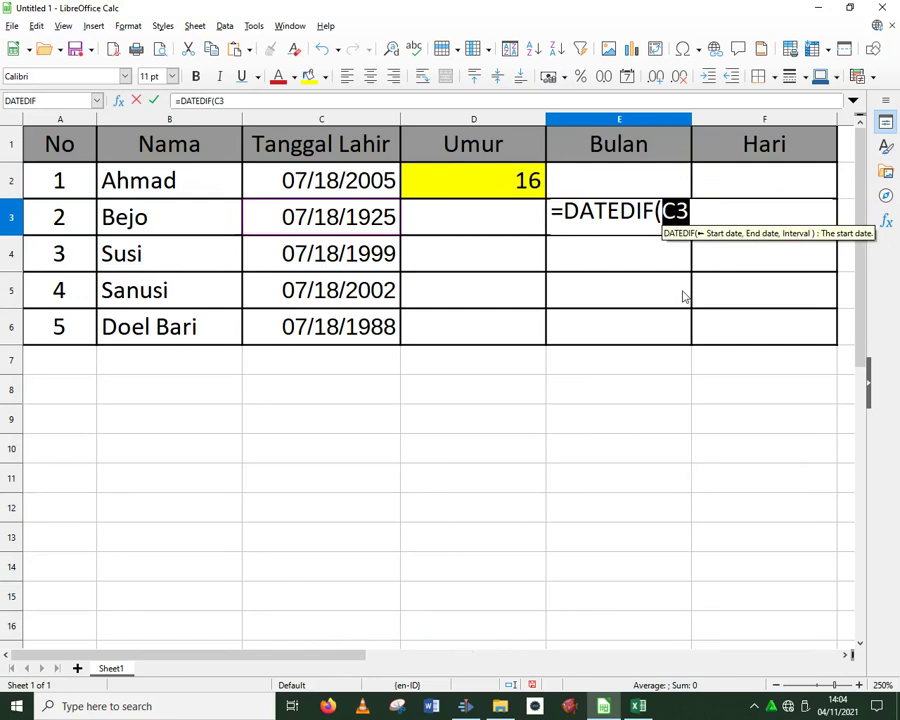
{"action": "type", "text": ","}
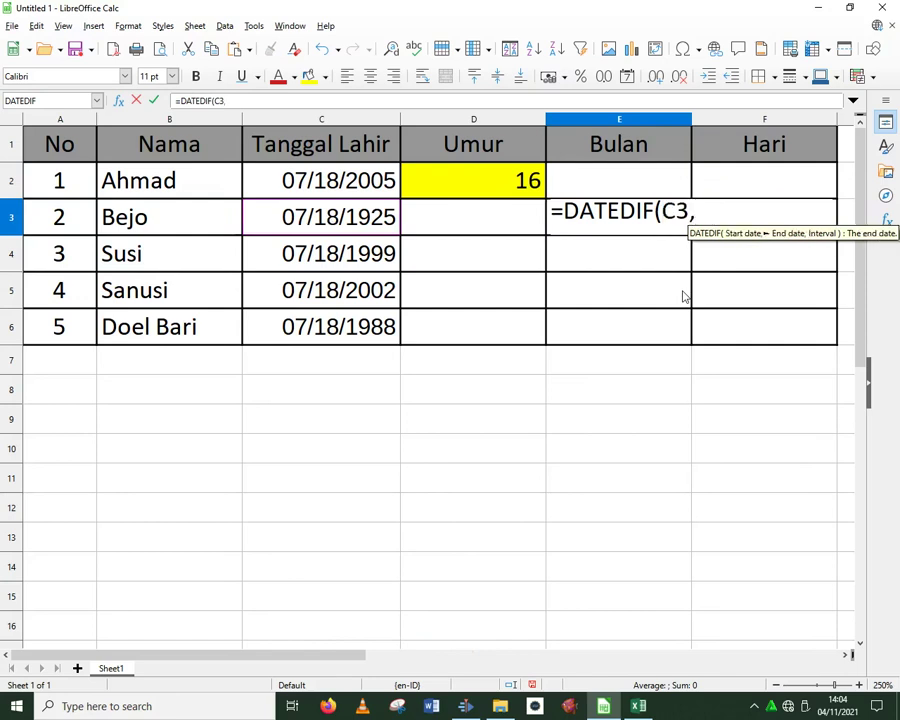
{"action": "type", "text": "NOW("}
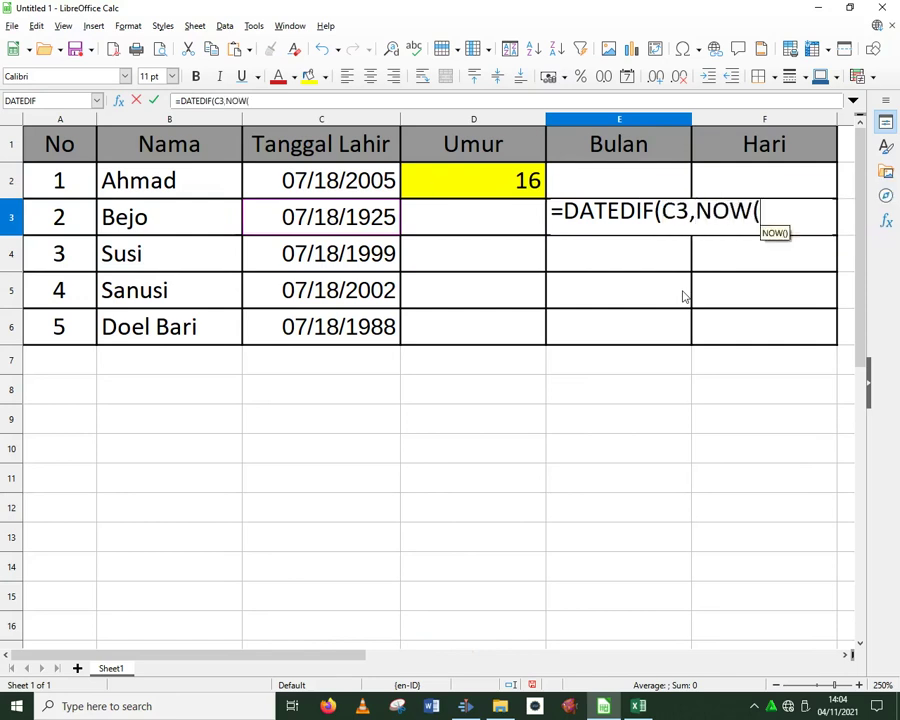
{"action": "type", "text": "),"}
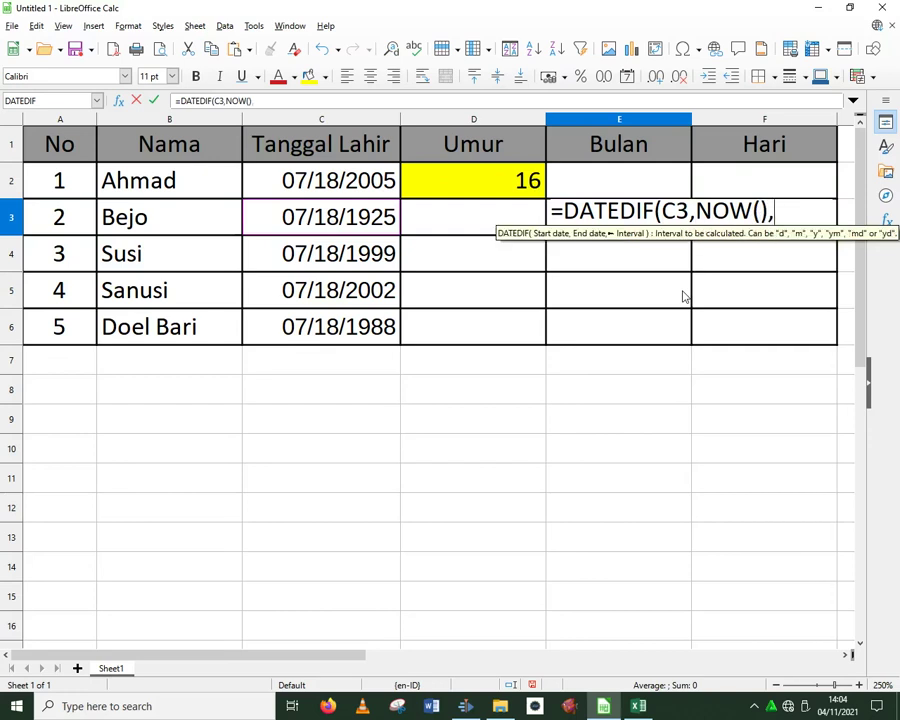
{"action": "type", "text": "\"Y"}
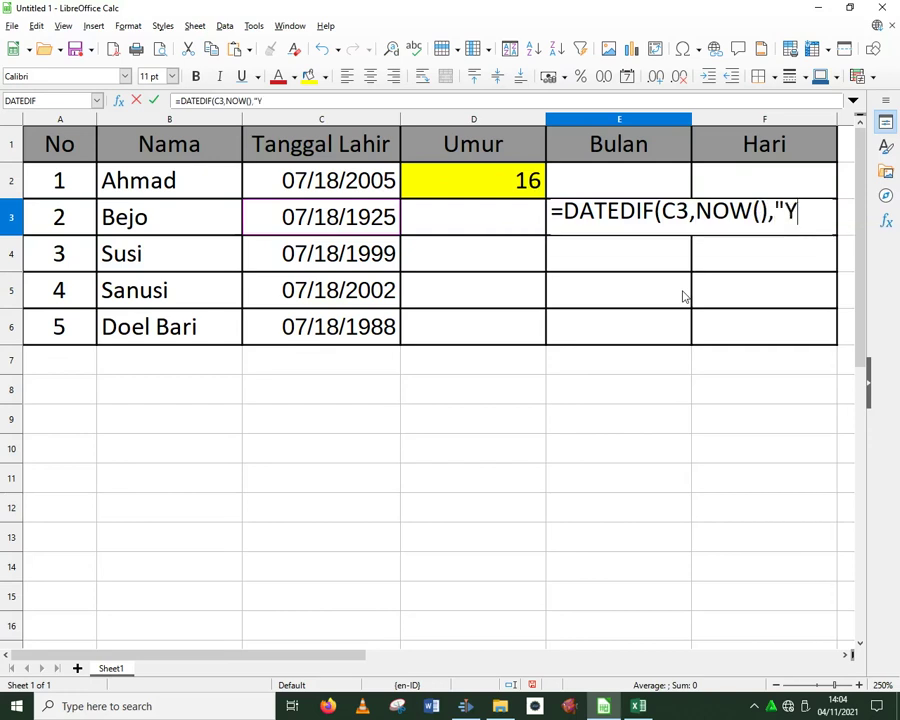
{"action": "type", "text": "M\""}
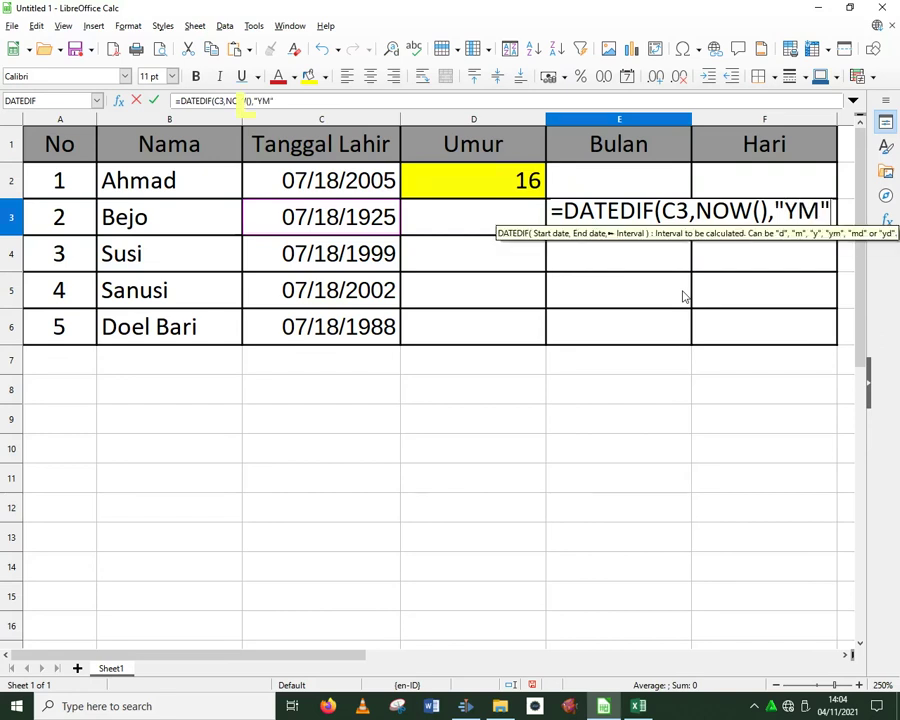
{"action": "type", "text": ")"}
{"action": "key", "text": "Return"}
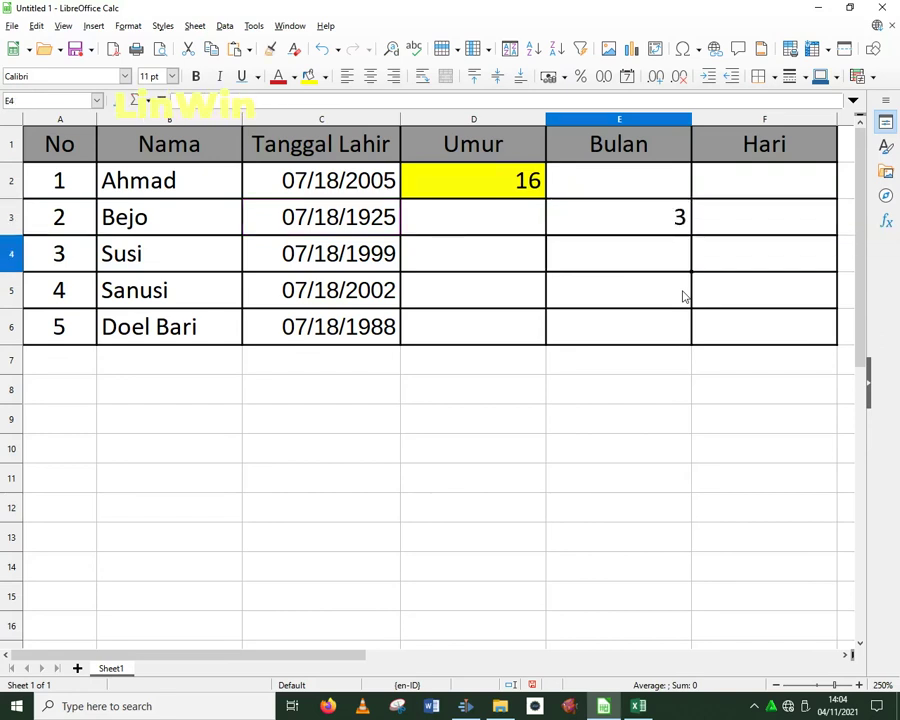
{"action": "left_click", "coordinate": [510, 195]}
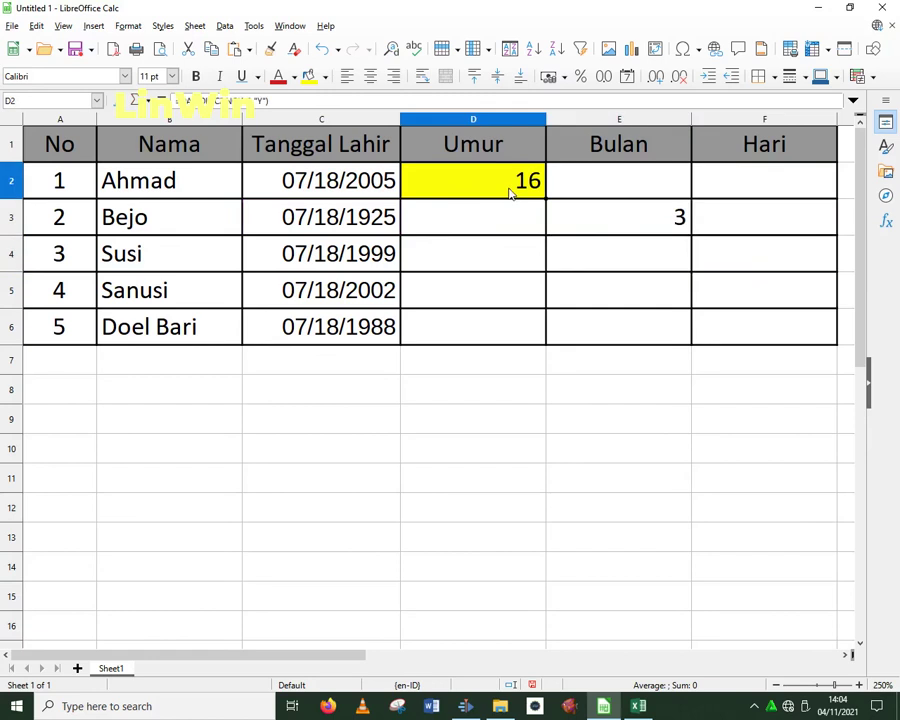
Enter =DATEDIF(C4;NOW(),"MD") in F4 to count the leftover days.
{"action": "left_click", "coordinate": [729, 259]}
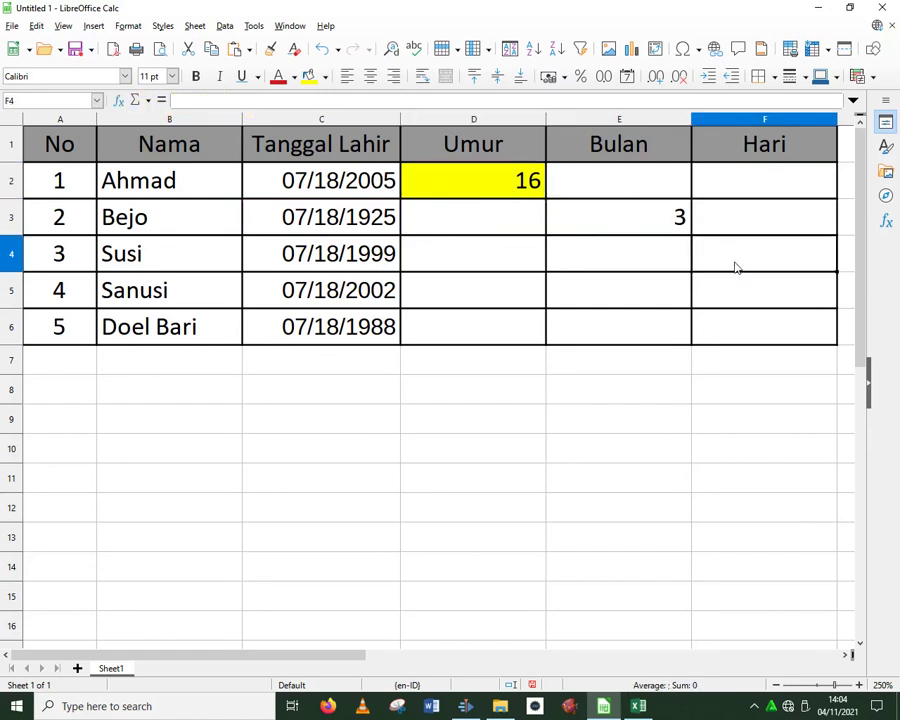
{"action": "type", "text": "=DATEDIF("}
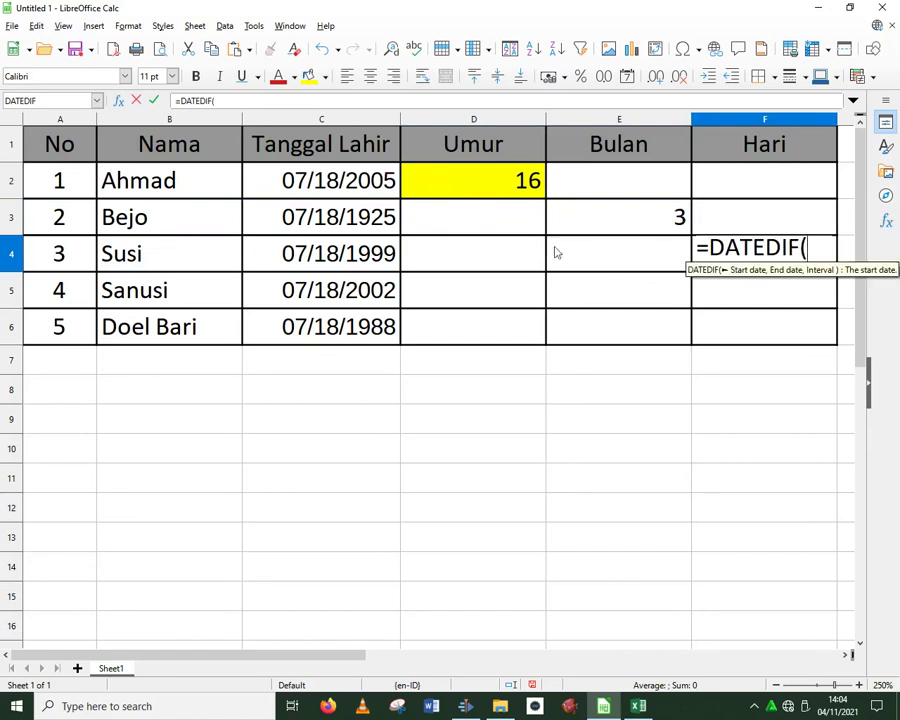
{"action": "left_click", "coordinate": [375, 256]}
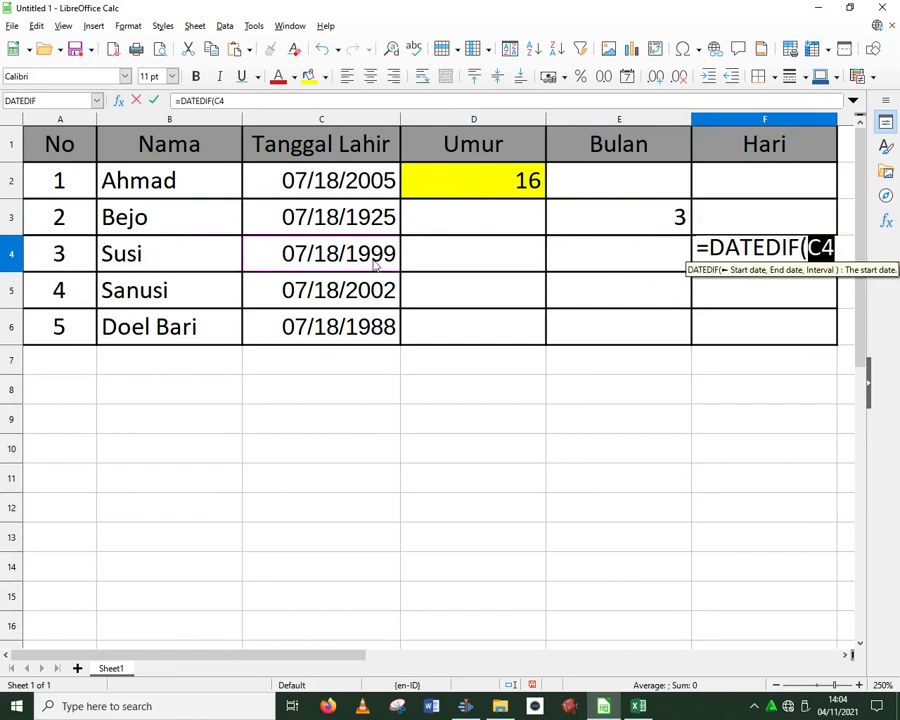
{"action": "type", "text": ";NOW"}
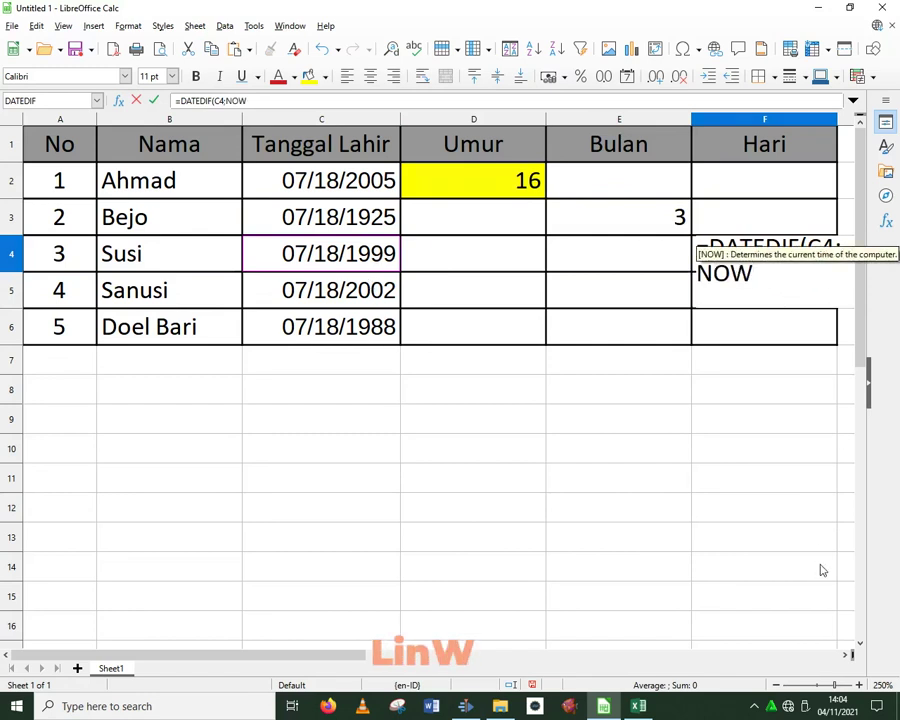
{"action": "type", "text": "(),\""}
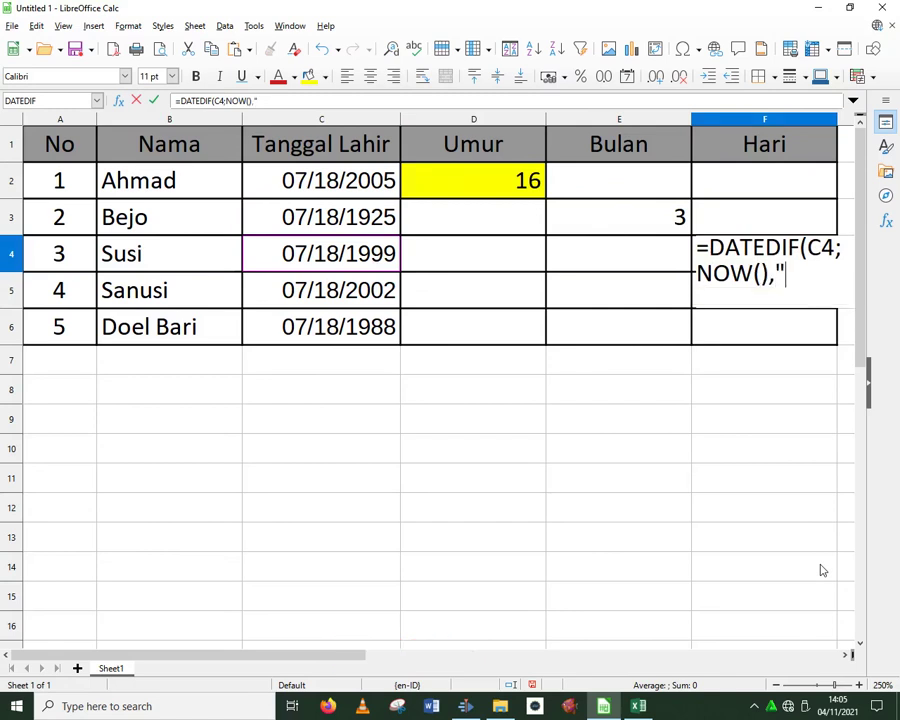
{"action": "type", "text": "MD\")"}
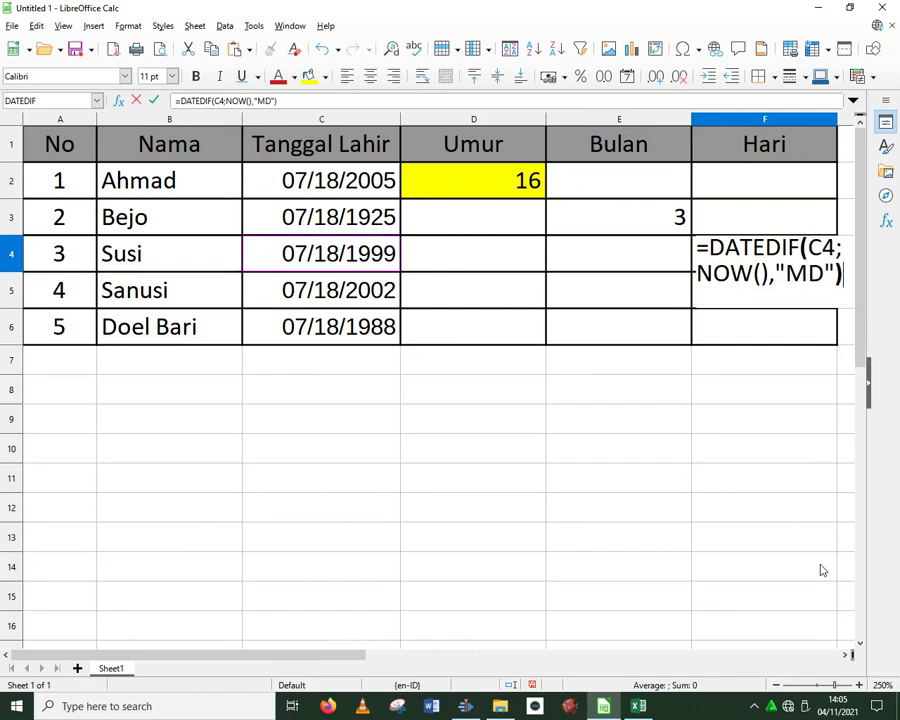
{"action": "key", "text": "Return"}
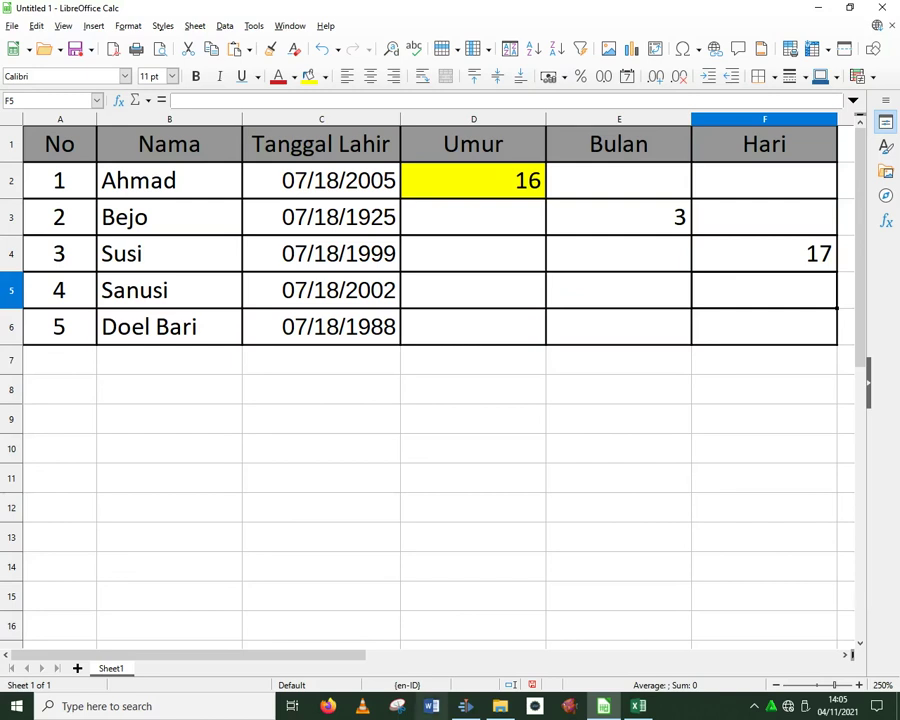
Fill the age formula down to D6 and paste the Bulan formula into E2:E6.
{"action": "left_click", "coordinate": [516, 194]}
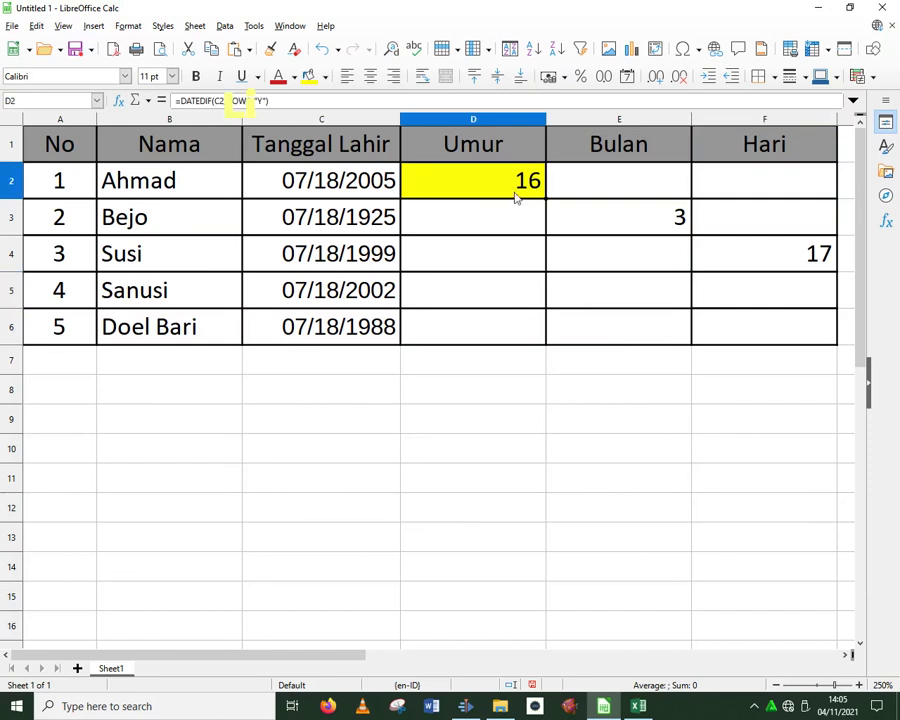
{"action": "left_click_drag", "start_coordinate": [545, 198], "coordinate": [526, 335]}
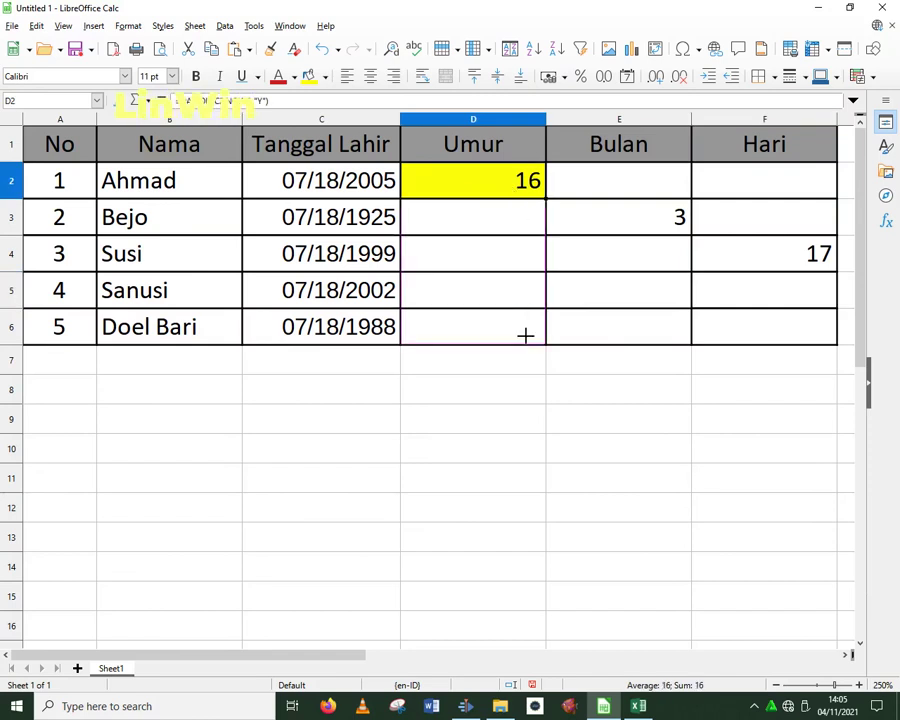
{"action": "left_click", "coordinate": [650, 215]}
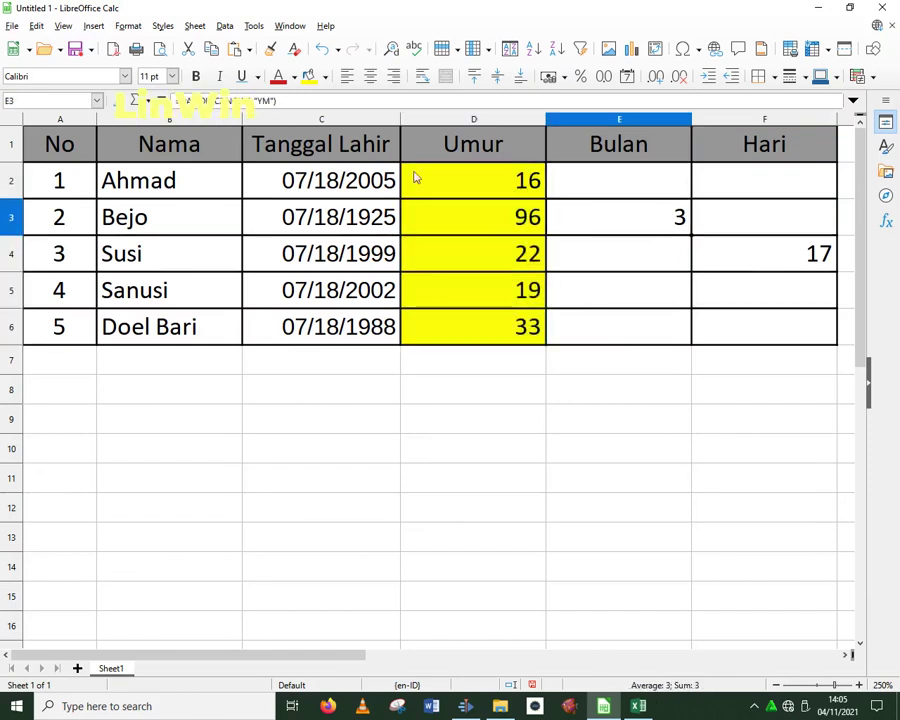
{"action": "left_click", "coordinate": [215, 52]}
{"action": "left_click_drag", "start_coordinate": [647, 188], "coordinate": [642, 332]}
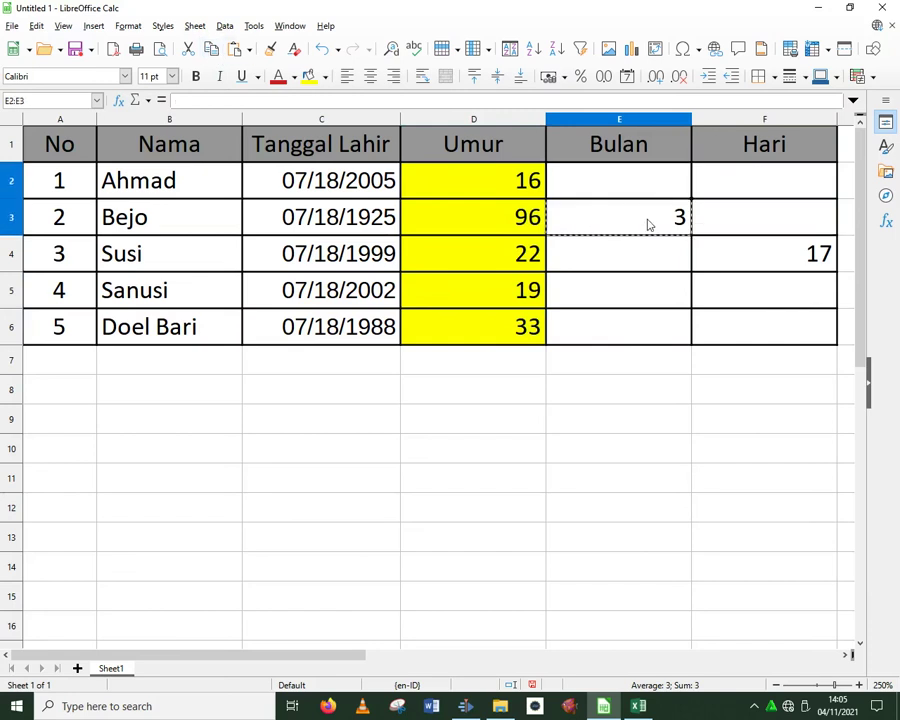
{"action": "left_click", "coordinate": [235, 49]}
{"action": "left_click", "coordinate": [490, 383]}
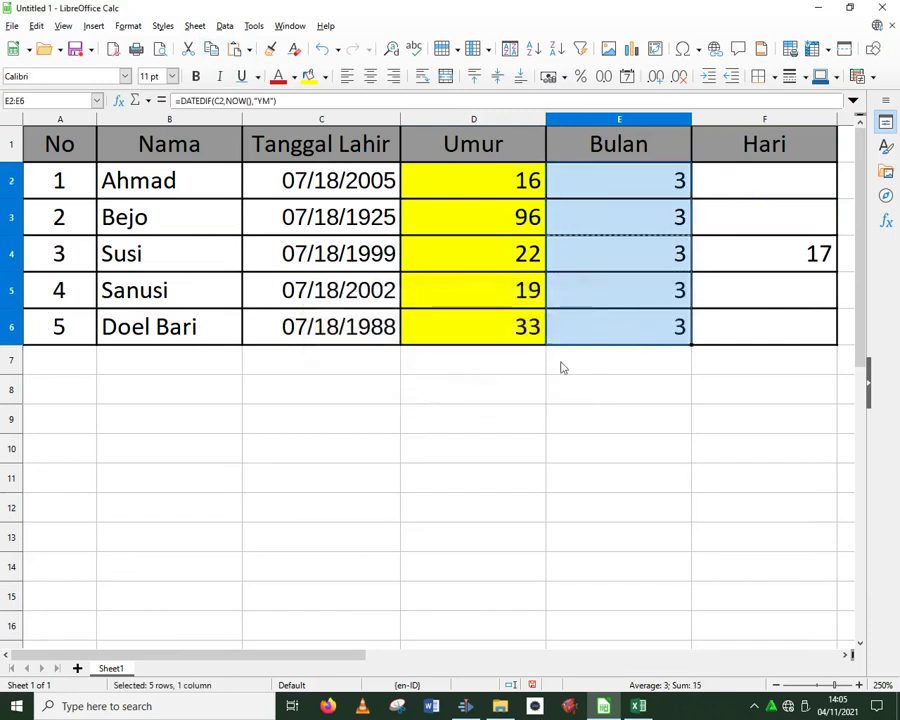
Copy the Hari formula from F4 into F2:F6, confirming the overwrite.
{"action": "left_click", "coordinate": [738, 181]}
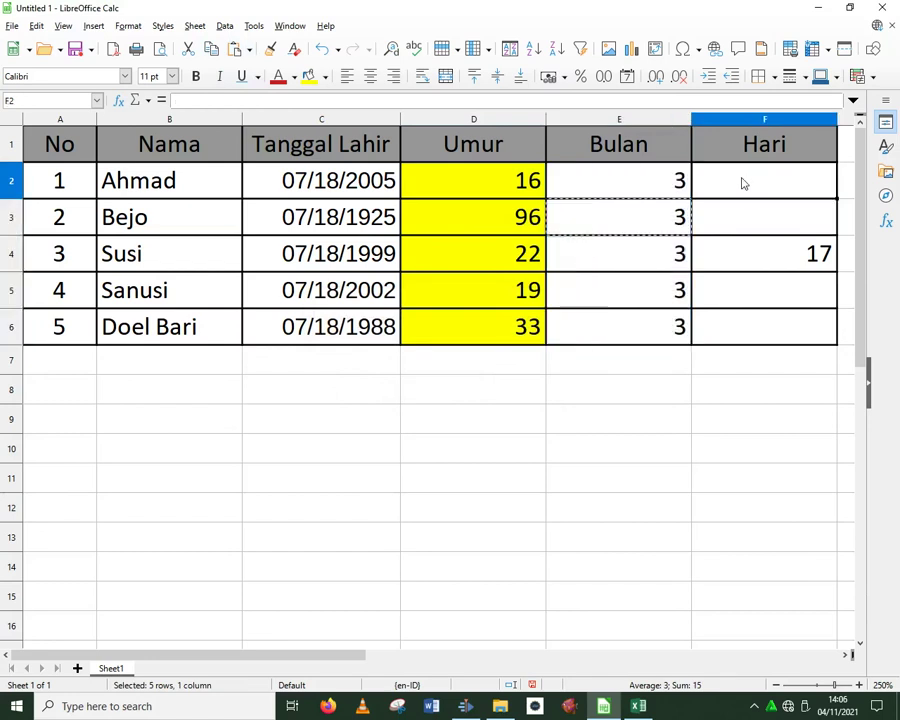
{"action": "left_click", "coordinate": [760, 257]}
{"action": "left_click", "coordinate": [211, 49]}
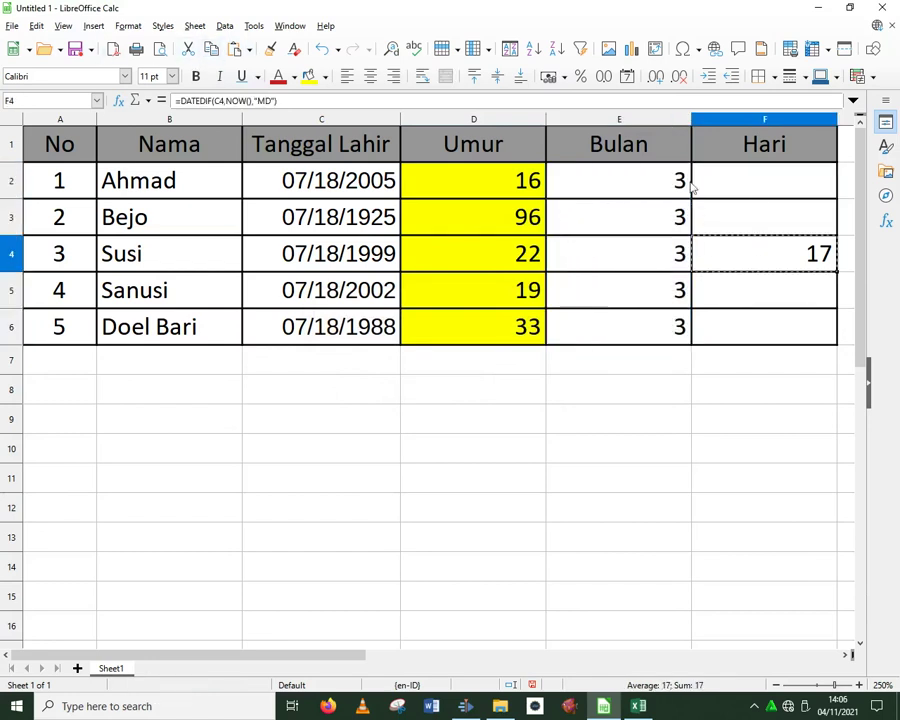
{"action": "left_click_drag", "start_coordinate": [760, 180], "coordinate": [778, 329]}
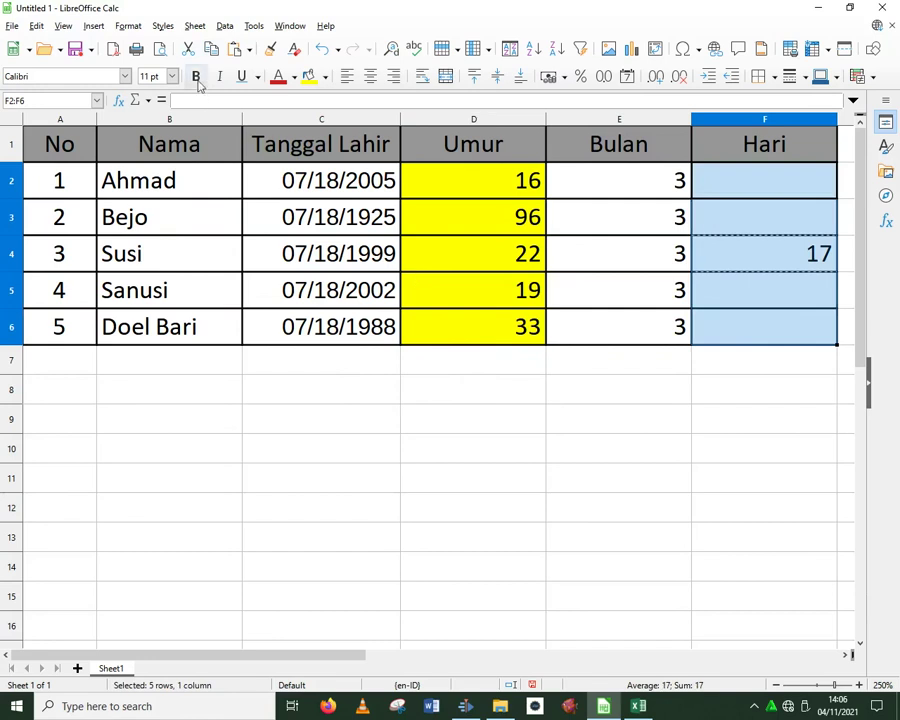
{"action": "left_click", "coordinate": [233, 49]}
{"action": "left_click", "coordinate": [489, 385]}
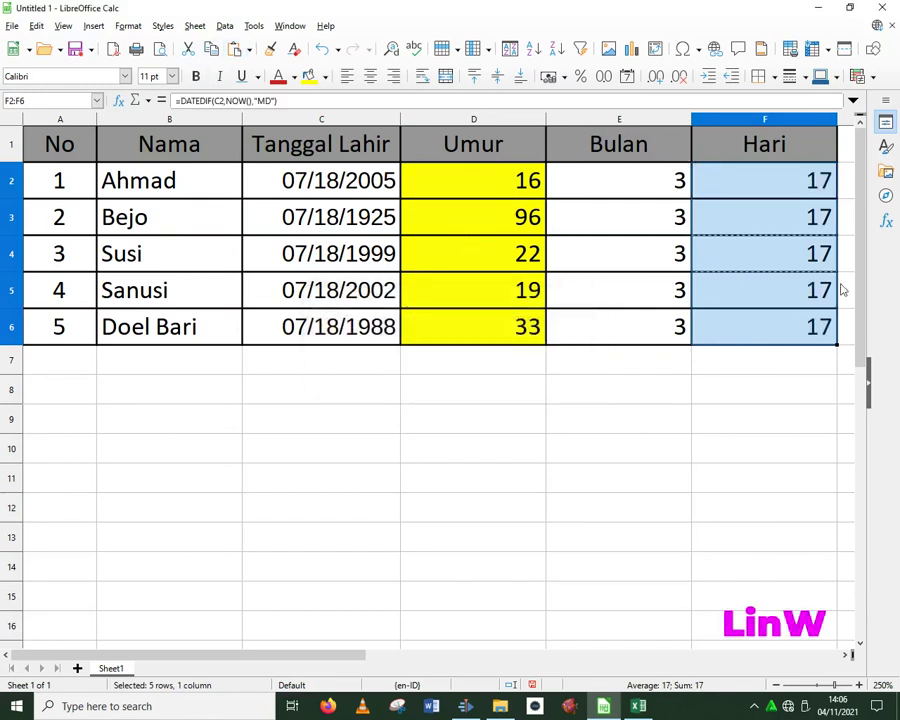
{"action": "left_click", "coordinate": [806, 290]}
Edit C4 to 09/08/1999 (Bulan 1, Hari 27) and shade results D2:F6 green.
{"action": "left_click", "coordinate": [330, 256]}
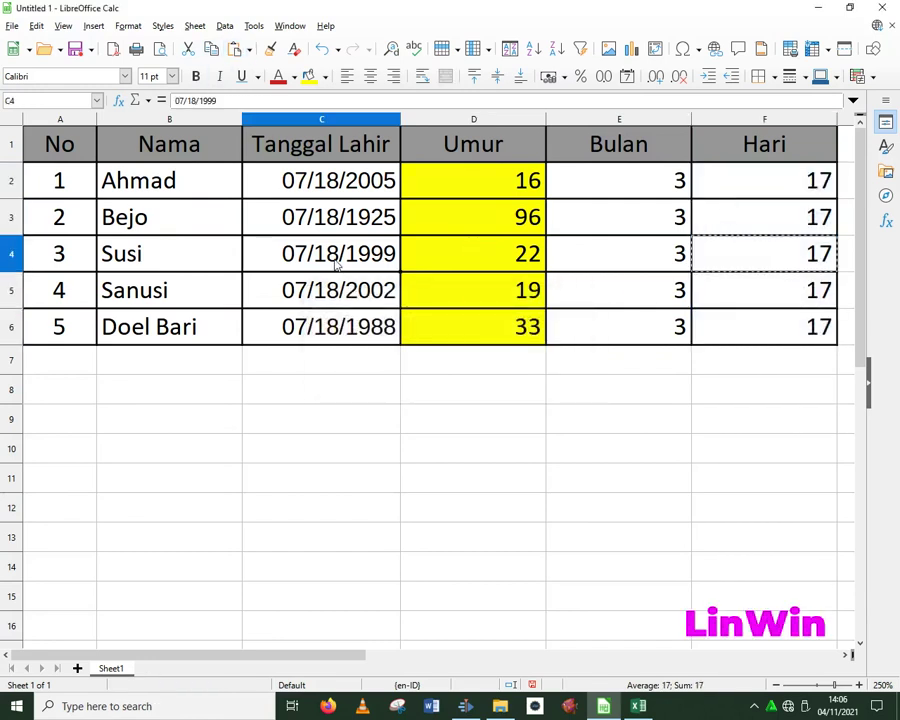
{"action": "double_click", "coordinate": [306, 256]}
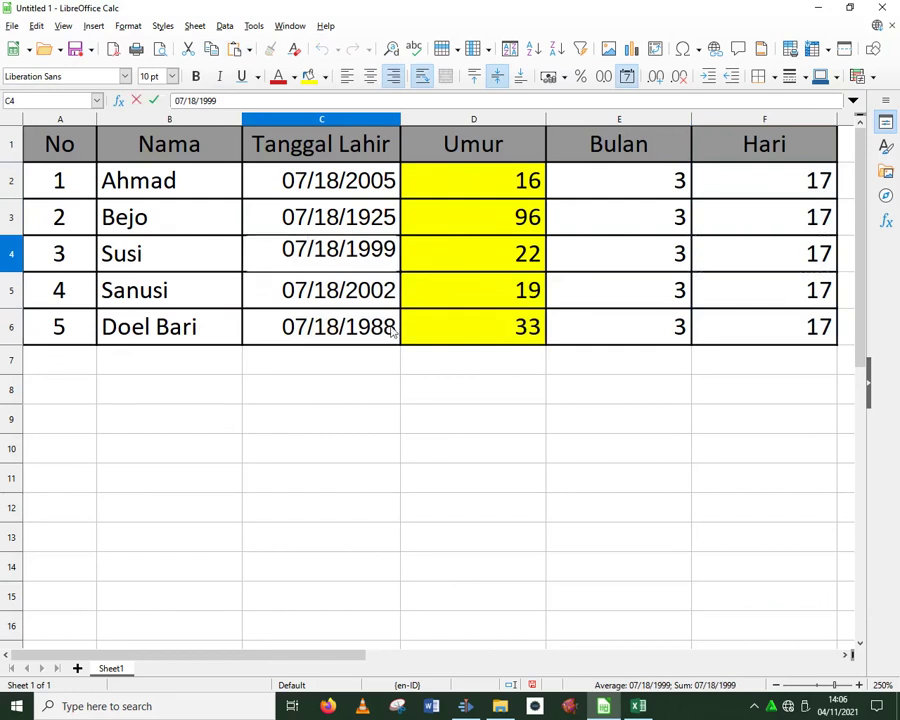
{"action": "key", "text": "BackSpace"}
{"action": "type", "text": "9"}
{"action": "key", "text": "Return"}
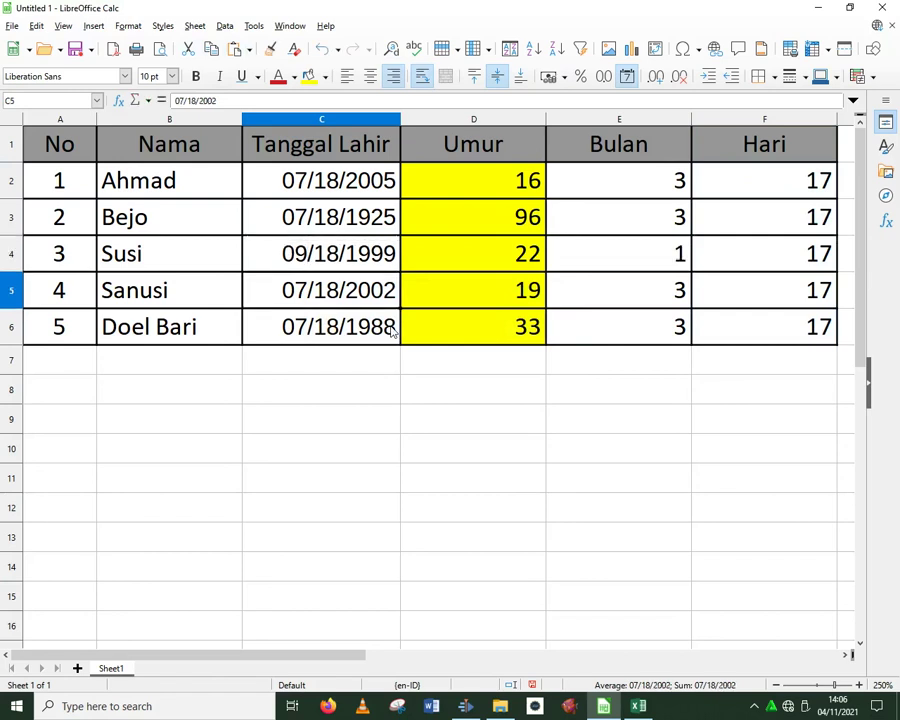
{"action": "key", "text": "Up"}
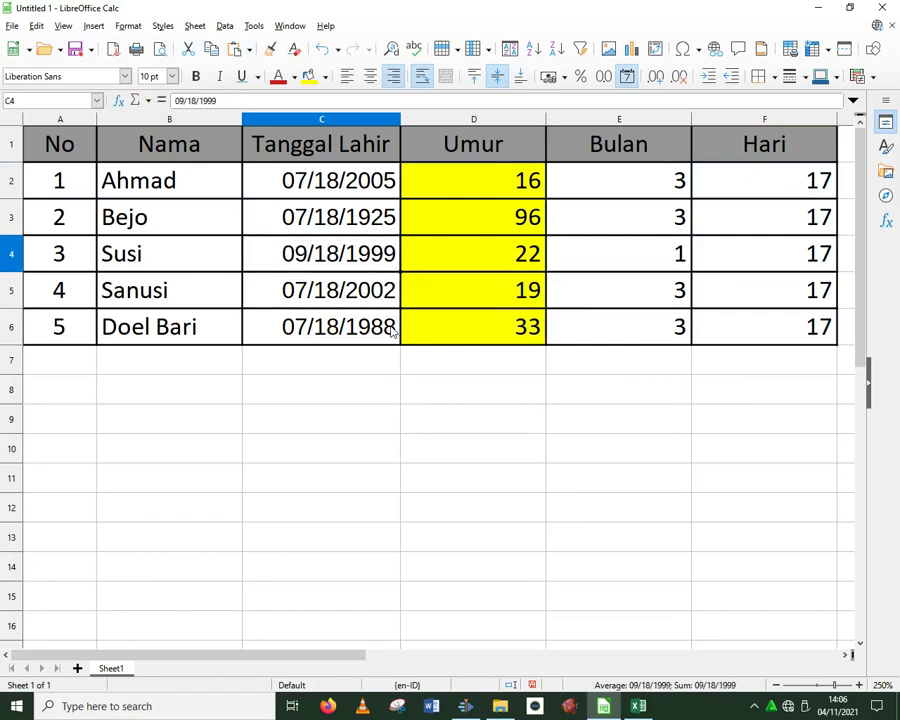
{"action": "double_click", "coordinate": [318, 258]}
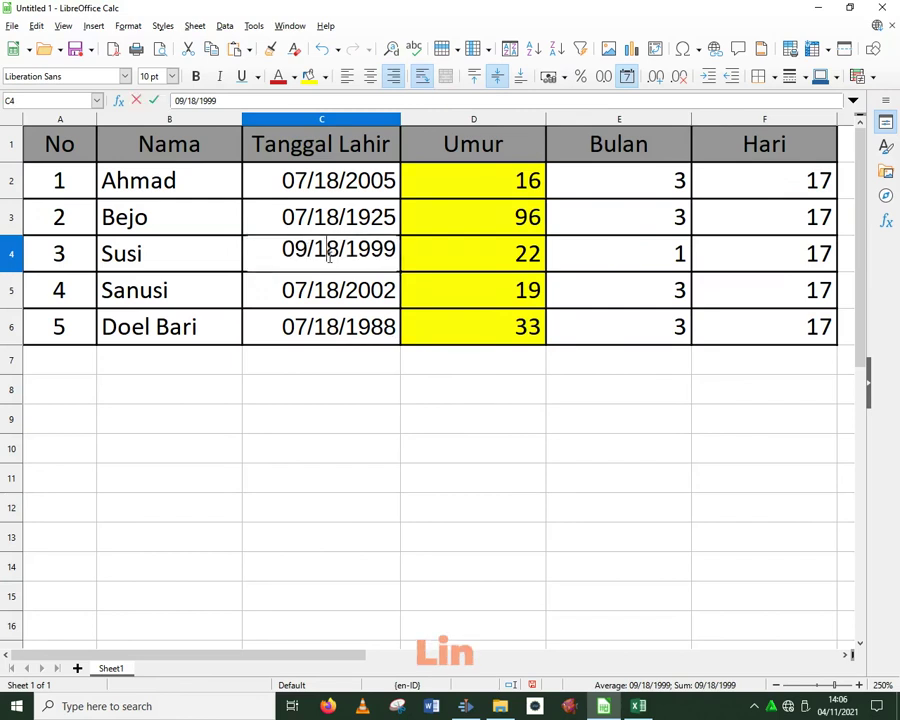
{"action": "key", "text": "BackSpace"}
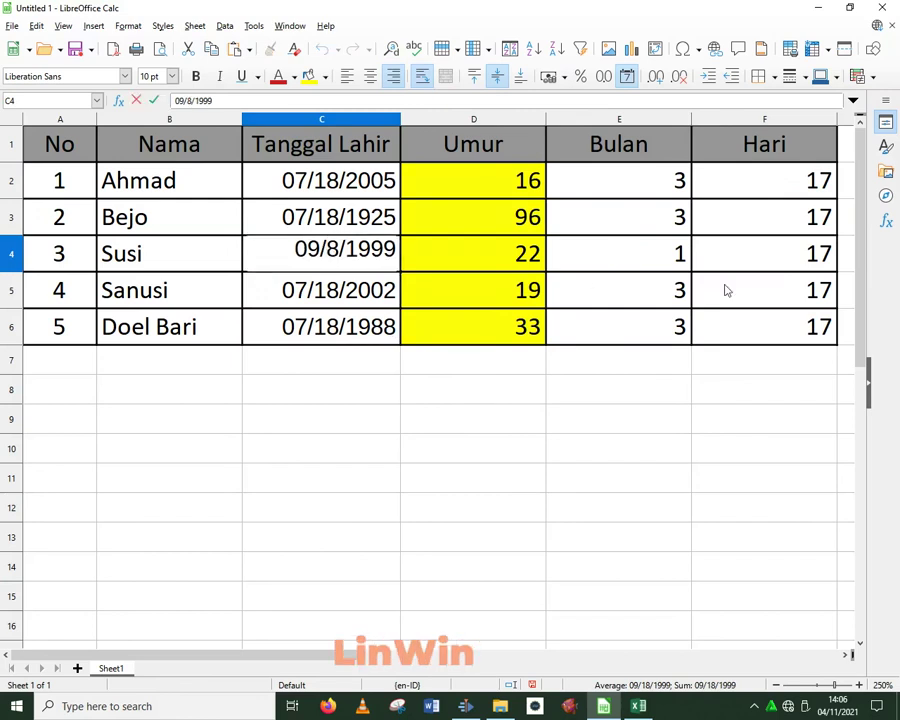
{"action": "type", "text": "0"}
{"action": "key", "text": "Return"}
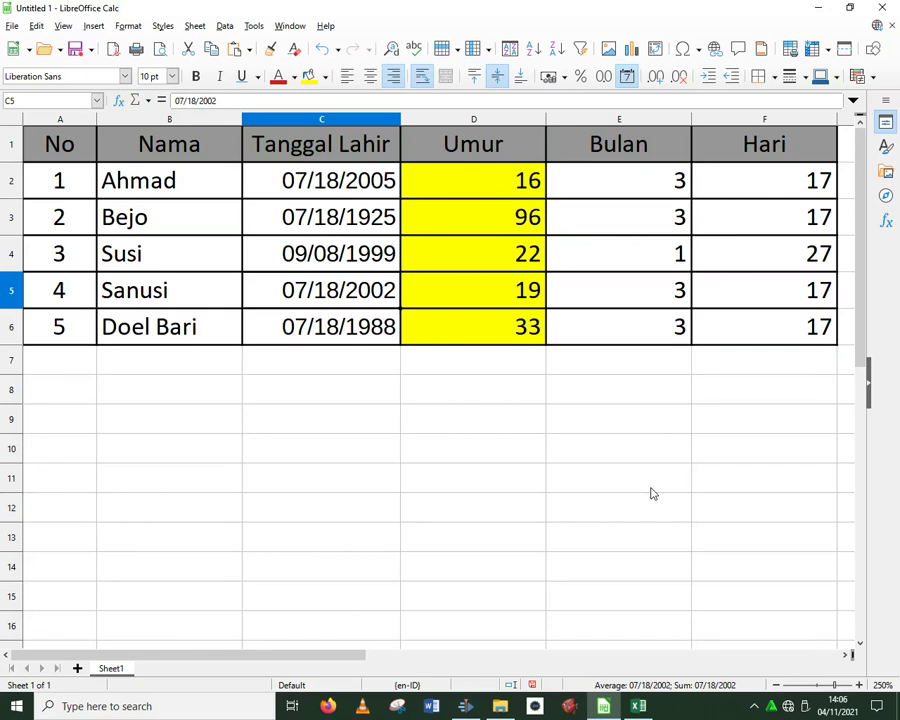
{"action": "mouse_move", "coordinate": [522, 180]}
{"action": "left_mouse_down"}
{"action": "mouse_move", "coordinate": [702, 196]}
{"action": "mouse_move", "coordinate": [756, 322]}
{"action": "left_mouse_up"}
{"action": "left_click", "coordinate": [309, 76]}
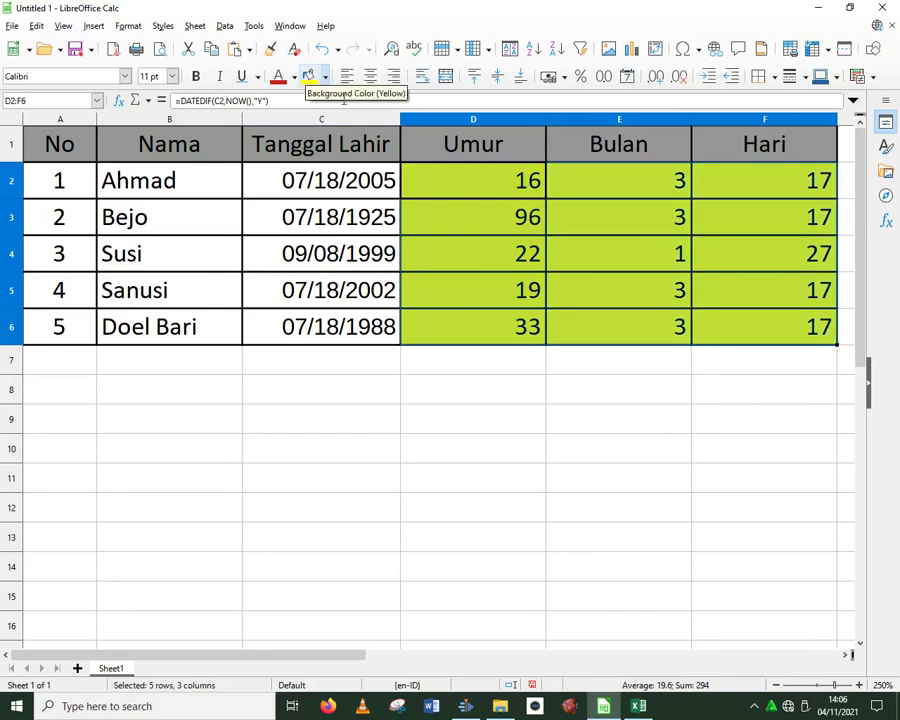